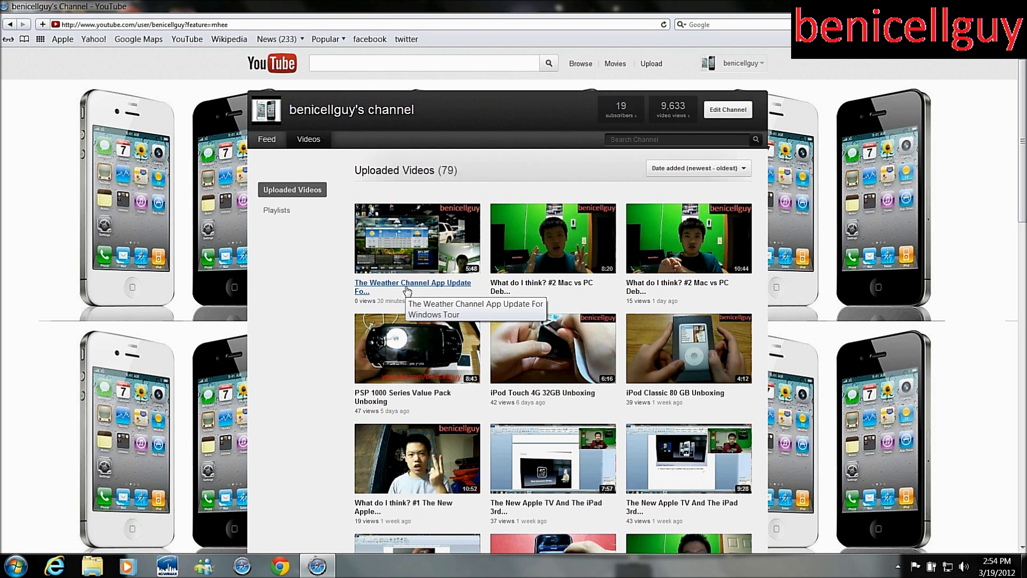
# - Open 'The Weather Channel App Update For Windows Tour' from the uploads and pause it
pyautogui.click(407, 289)
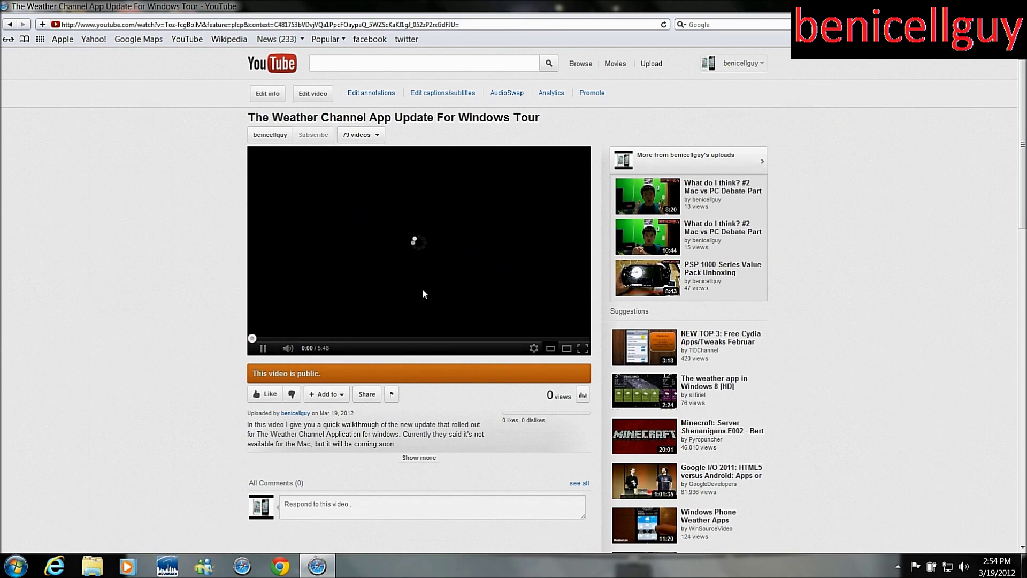
pyautogui.click(263, 348)
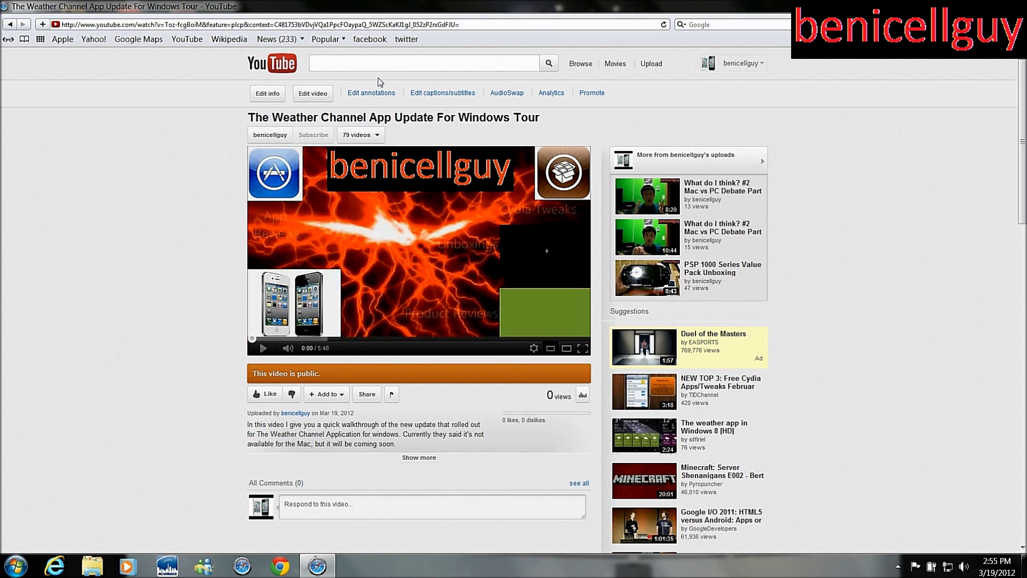
# - Open Edit annotations for the Weather Channel App Update video
pyautogui.click(383, 93)
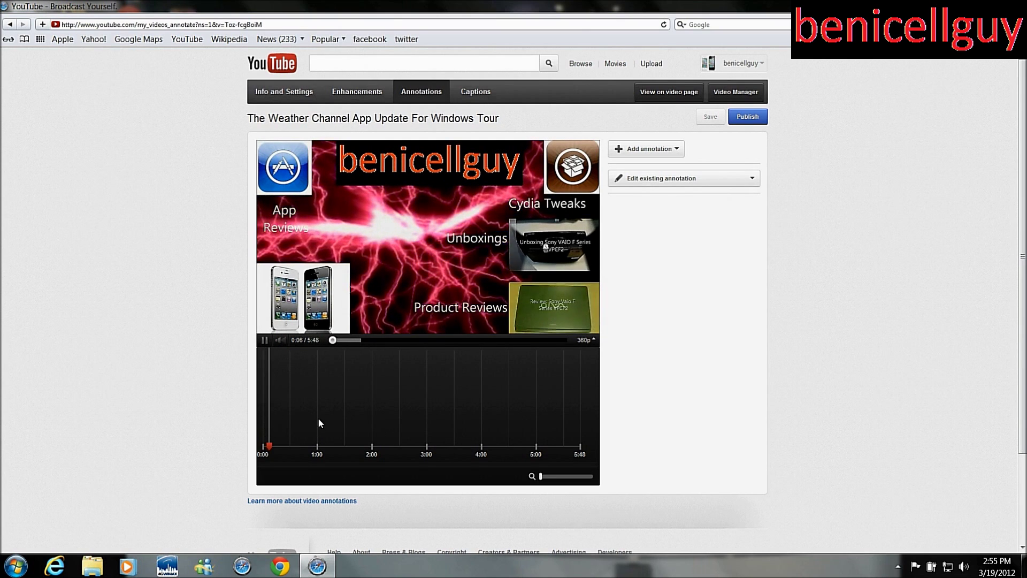
# - Pause the video at 0:08 and add a Spotlight annotation there
pyautogui.click(559, 309)
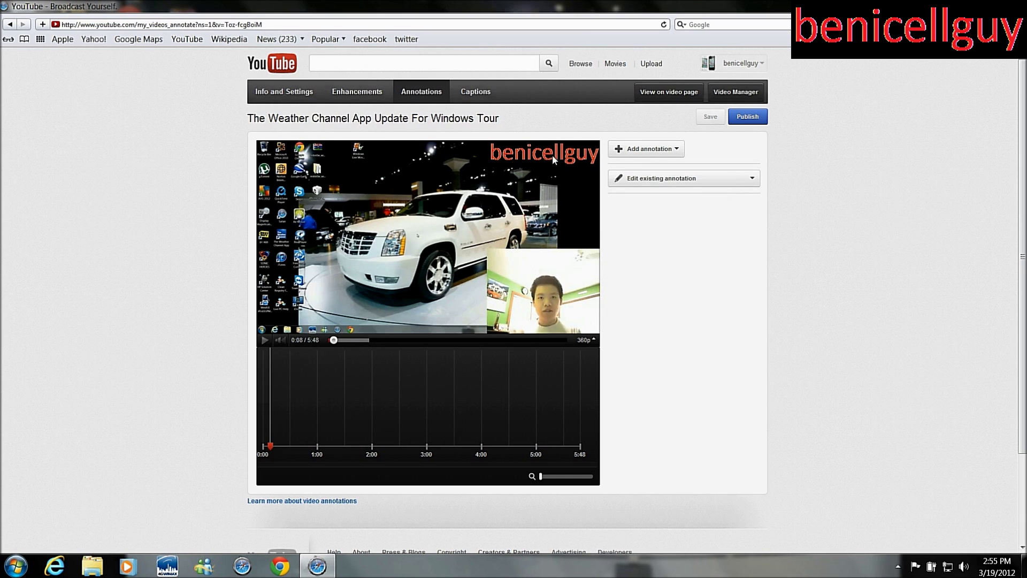
pyautogui.click(624, 154)
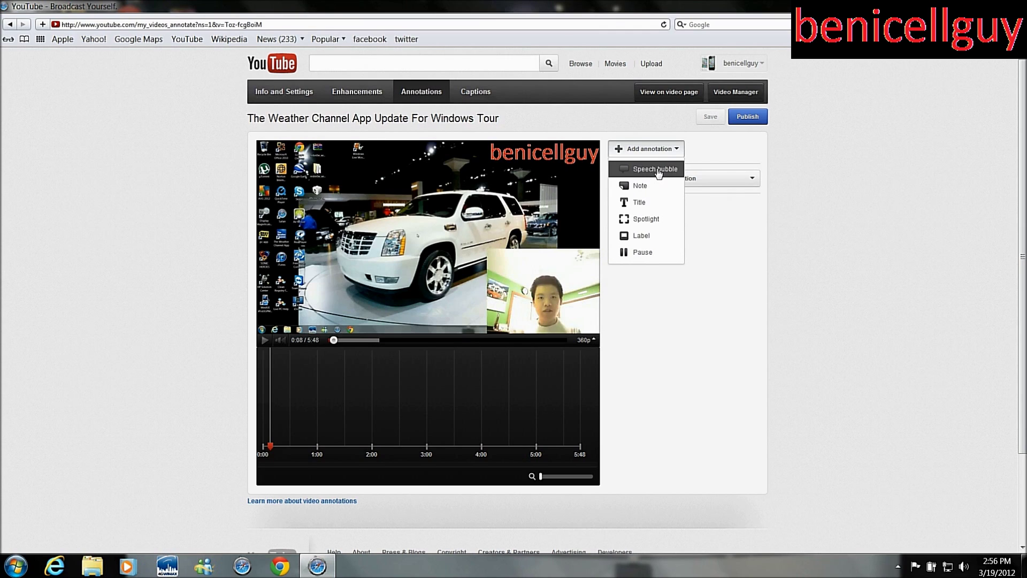
pyautogui.click(658, 220)
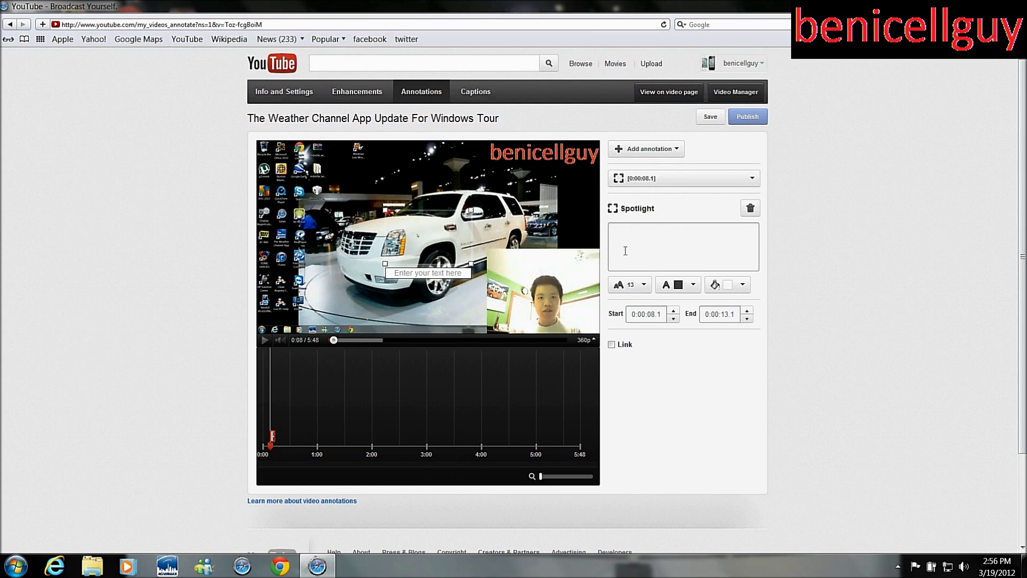
# - Move and resize the spotlight box to frame the channel logo at top right
pyautogui.moveTo(428, 271); pyautogui.dragTo(598, 143)
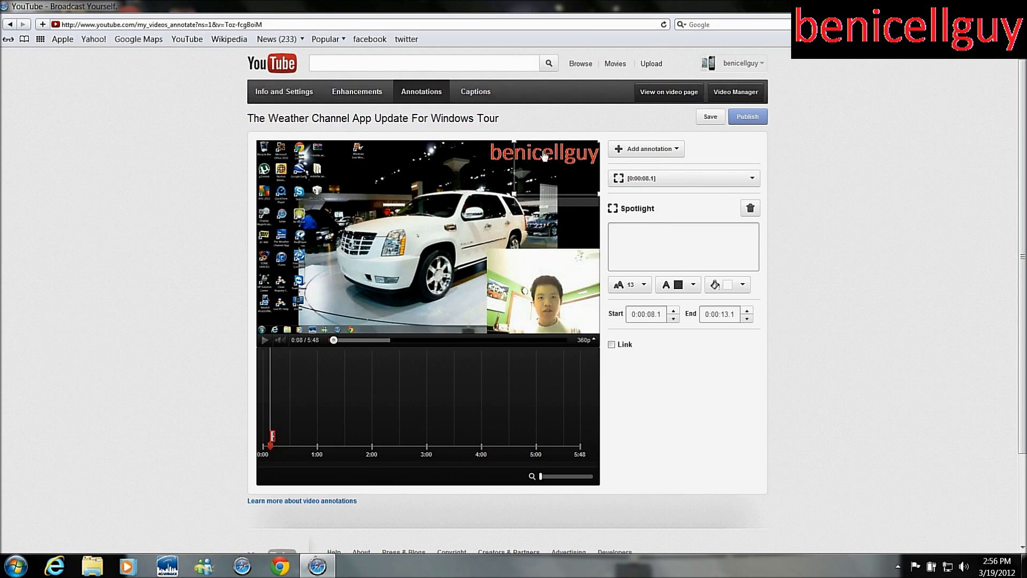
pyautogui.moveTo(515, 196)
pyautogui.mouseDown()
pyautogui.moveTo(487, 185)
pyautogui.moveTo(490, 168)
pyautogui.mouseUp()
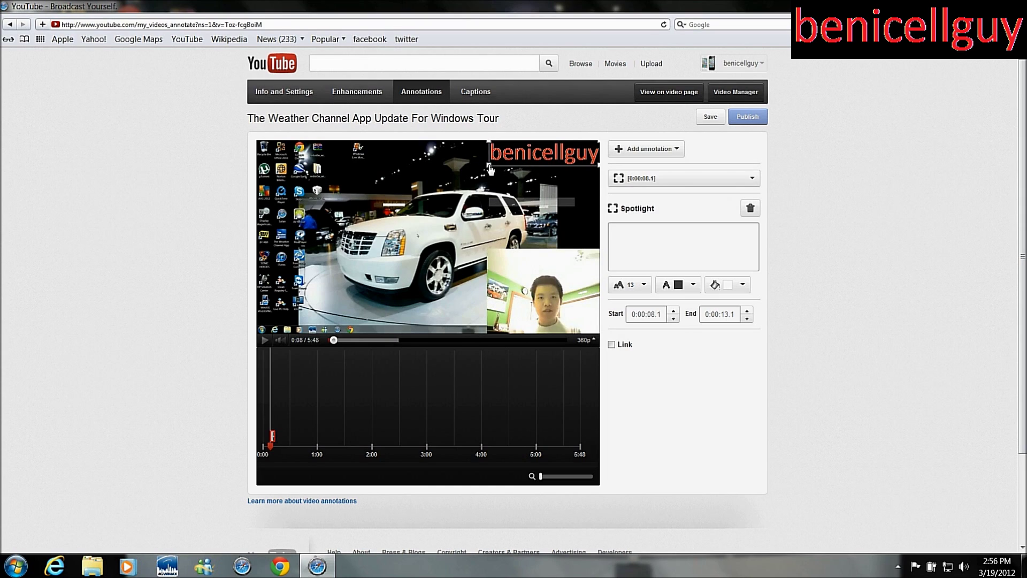
pyautogui.click(556, 208)
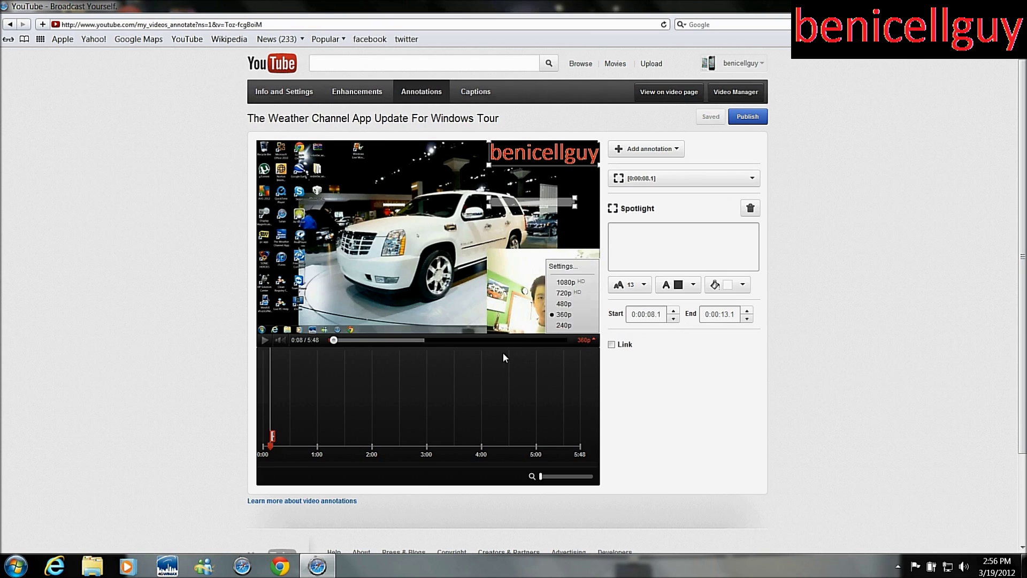
# - Seek to about 5:40 and set the spotlight's End time to 0:05:40.0
pyautogui.click(547, 343)
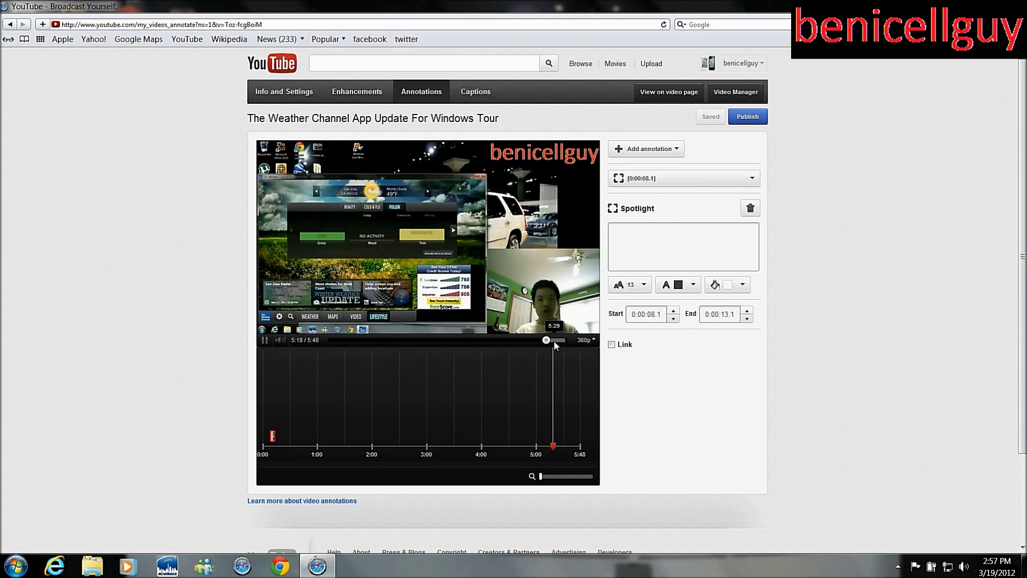
pyautogui.click(554, 340)
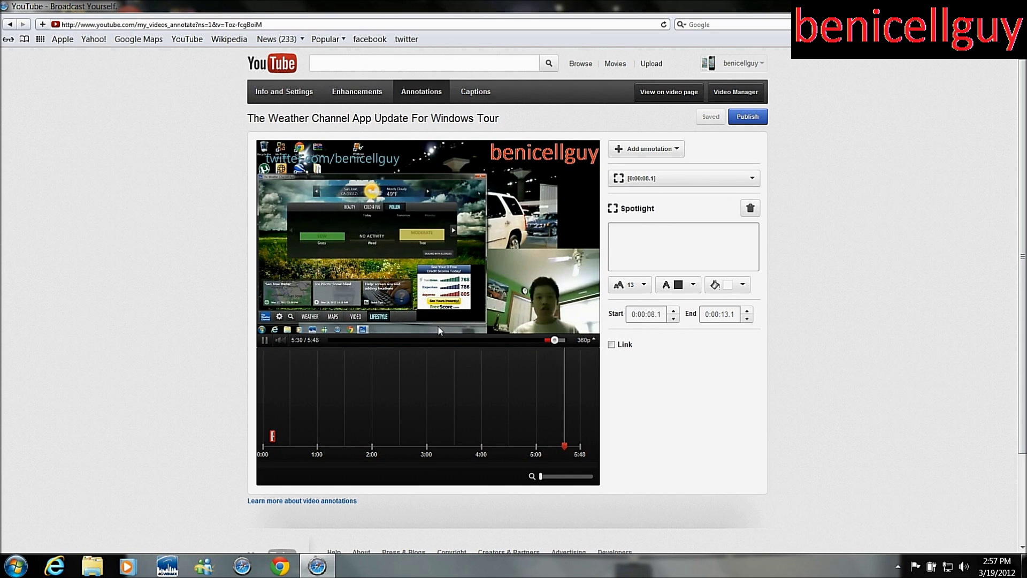
pyautogui.click(264, 340)
pyautogui.doubleClick(739, 317)
pyautogui.write('0:')
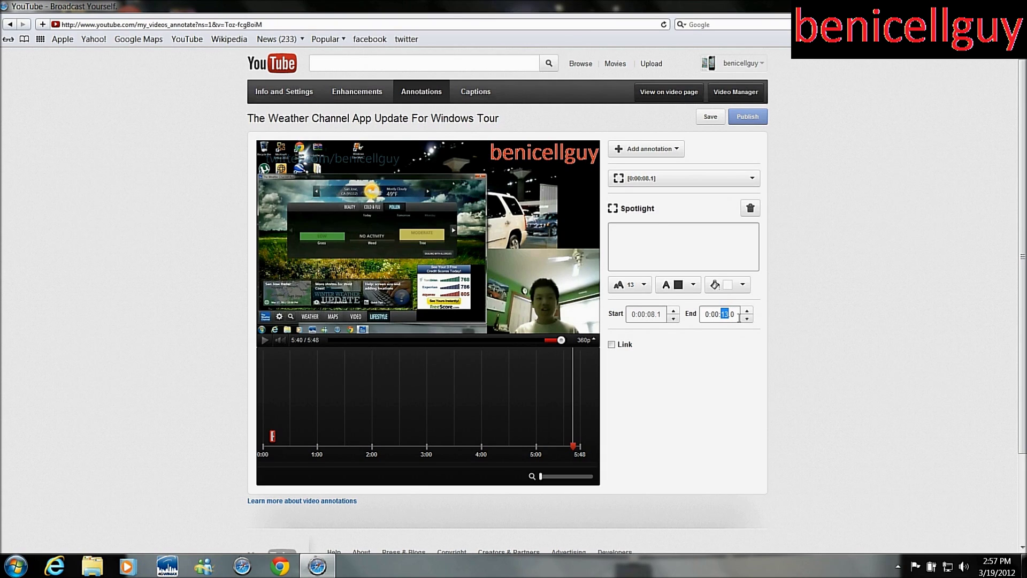
pyautogui.write('40')
pyautogui.press('Left')
pyautogui.press('Left')
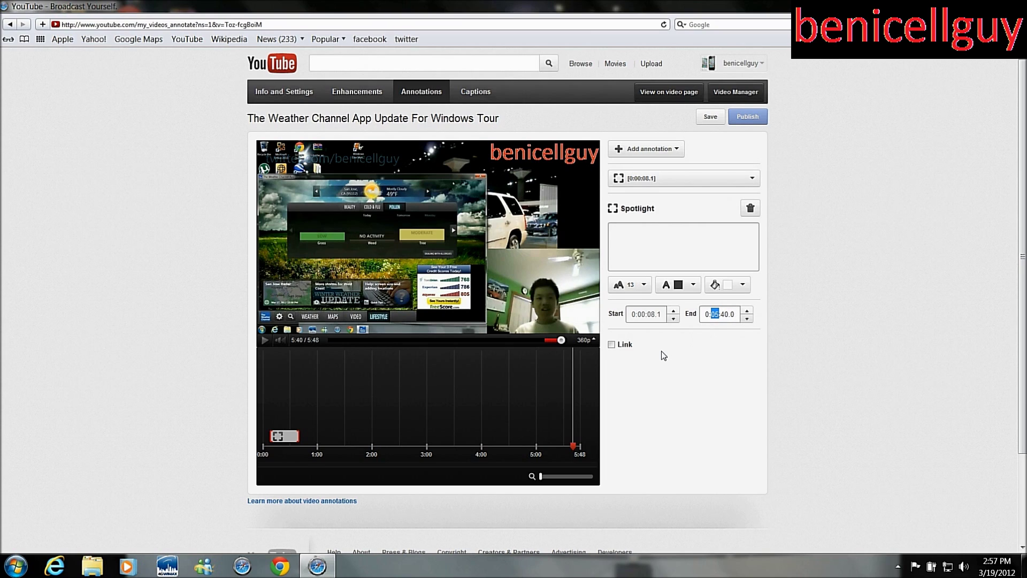
pyautogui.click(683, 384)
# - Stretch the spotlight bar on the timeline to end at 5:42.7 and preview the ending
pyautogui.moveTo(296, 436); pyautogui.dragTo(576, 434)
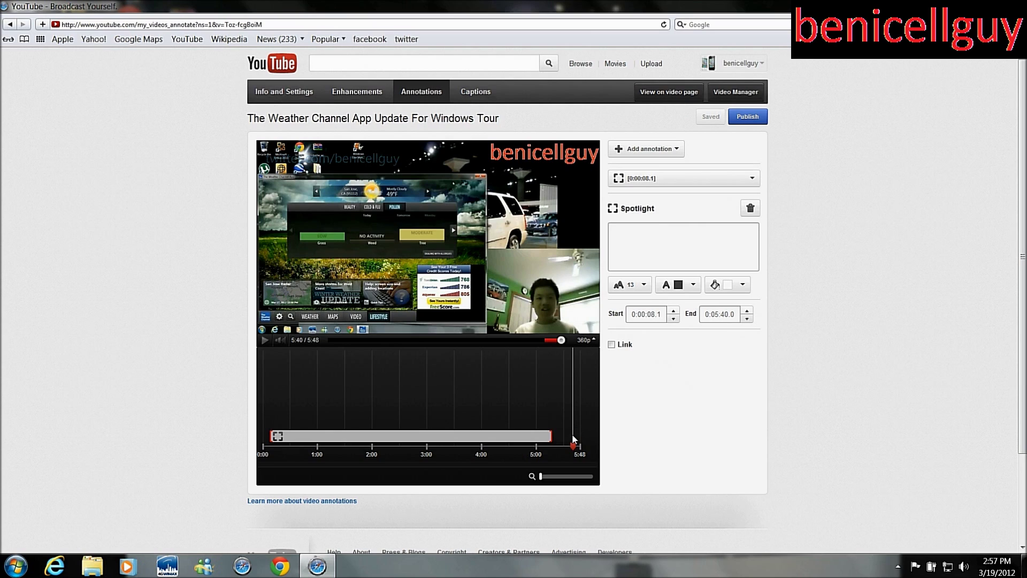
pyautogui.moveTo(573, 435); pyautogui.dragTo(575, 434)
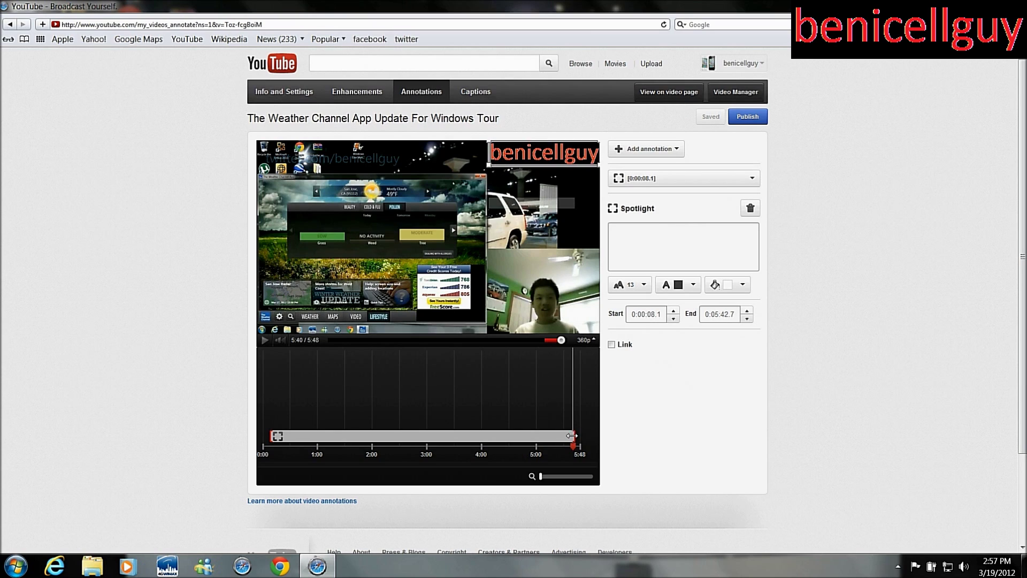
pyautogui.click(265, 339)
pyautogui.click(266, 345)
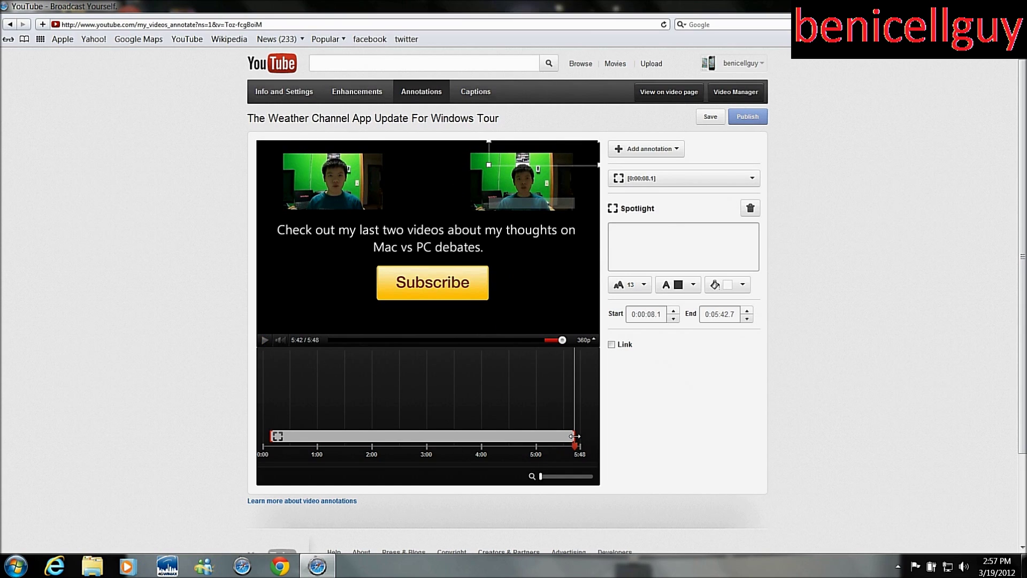
# - Edit the spotlight's end seconds (41.0) and replay the final seconds to check timing
pyautogui.doubleClick(729, 313)
pyautogui.write('41.0')
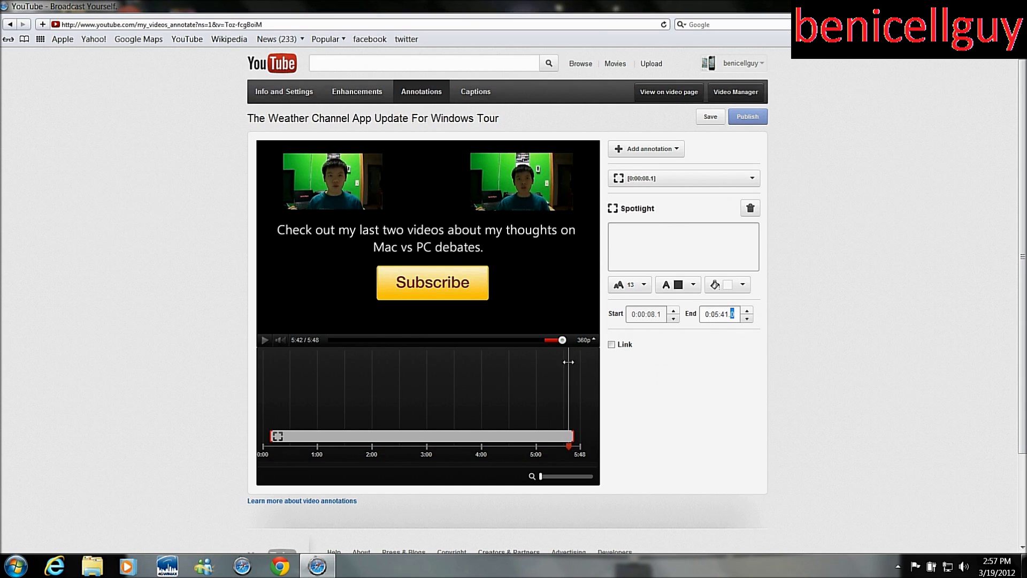
pyautogui.click(264, 339)
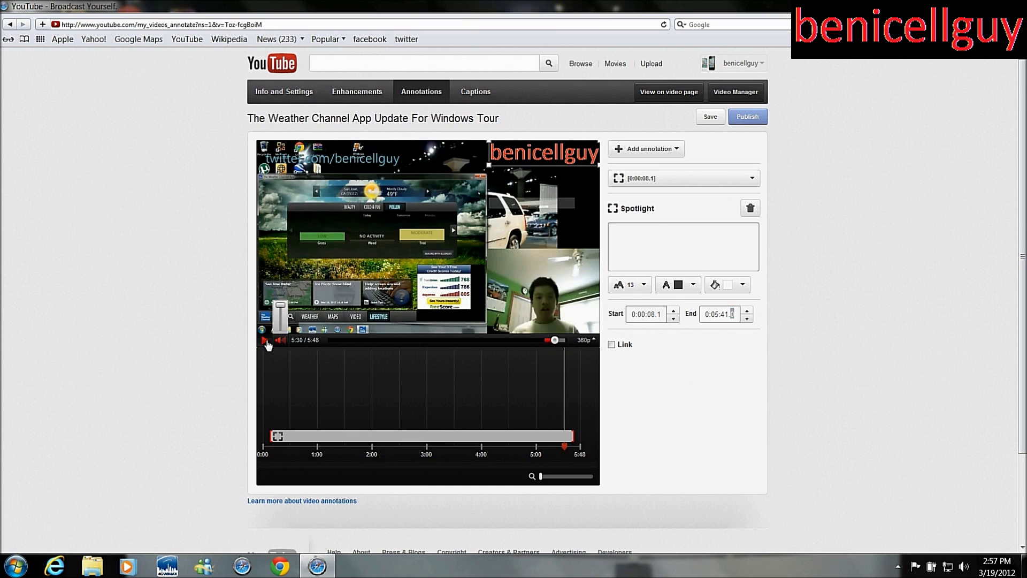
pyautogui.click(560, 340)
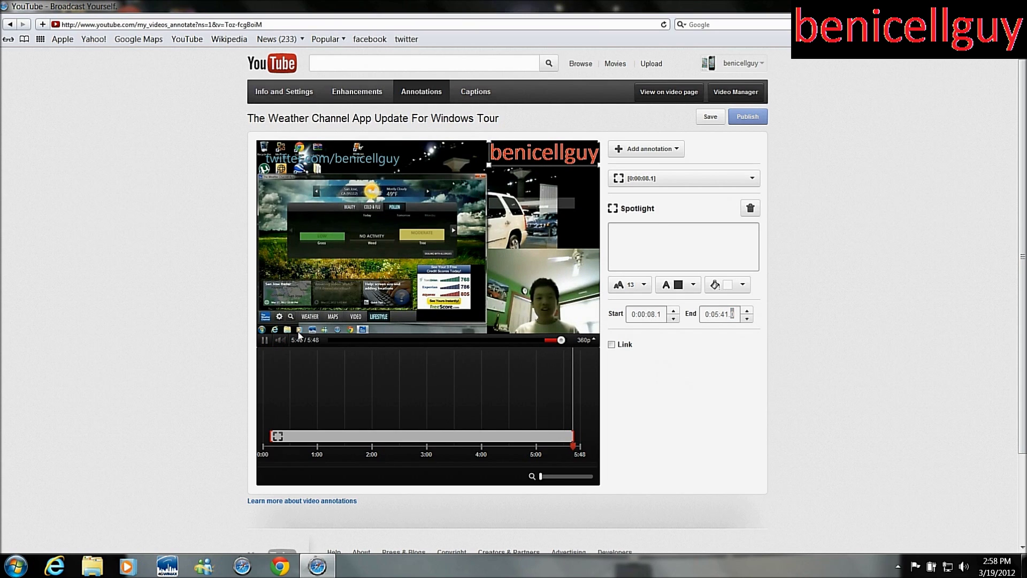
pyautogui.click(265, 340)
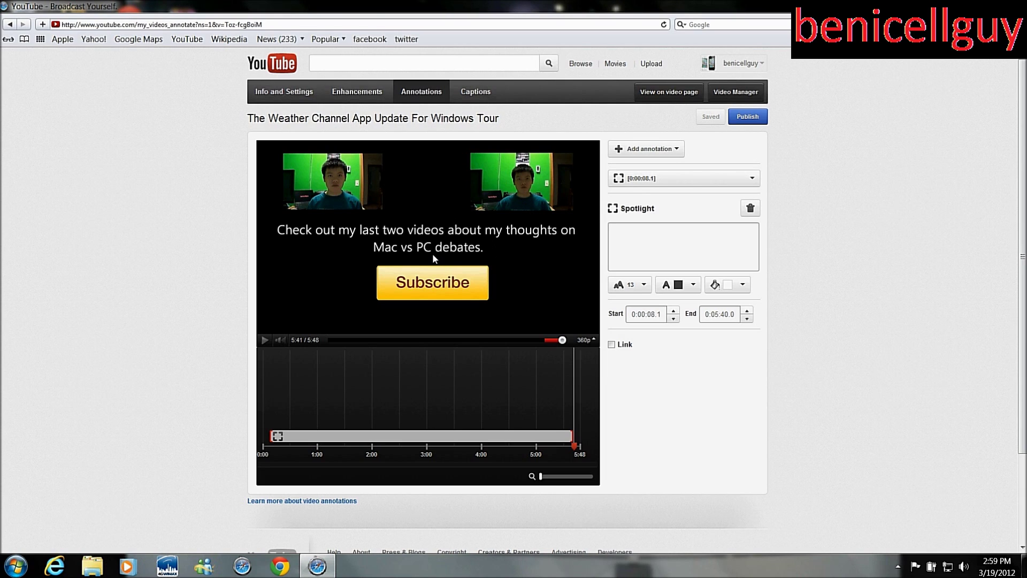
# - Open Video Manager from the account menu in a new tab
pyautogui.rightClick(187, 45)
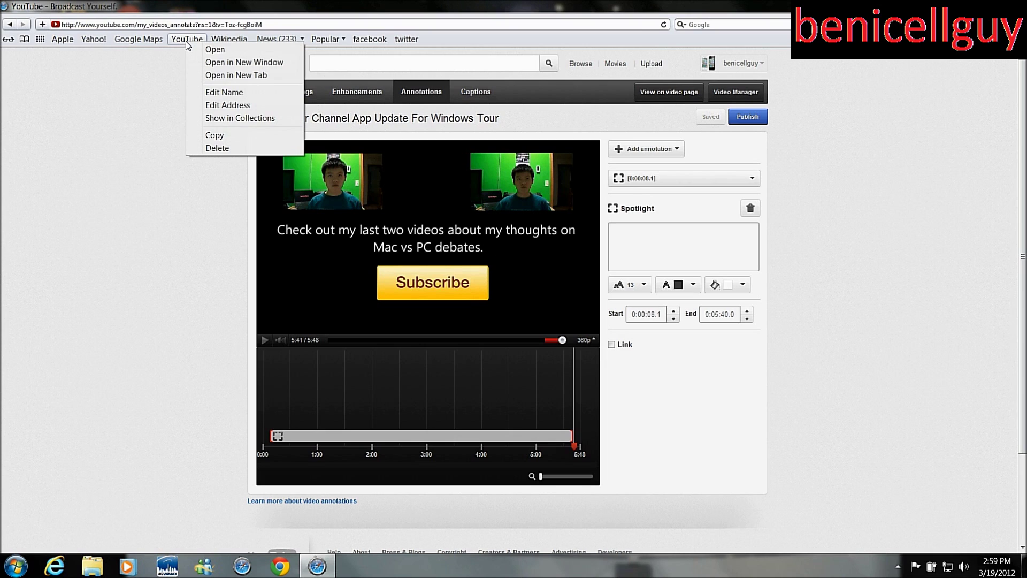
pyautogui.click(105, 121)
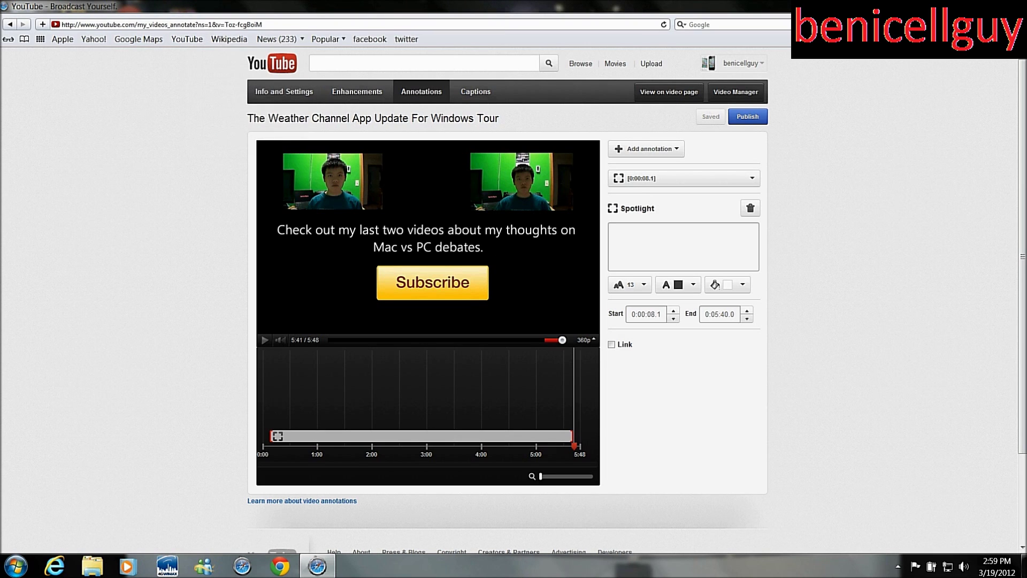
pyautogui.click(756, 65)
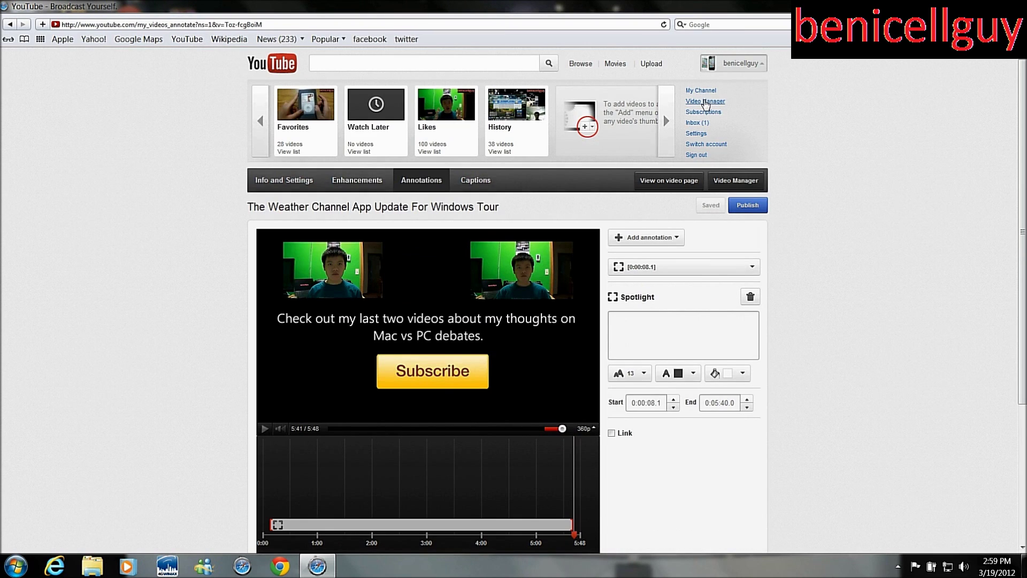
pyautogui.rightClick(704, 103)
pyautogui.click(762, 121)
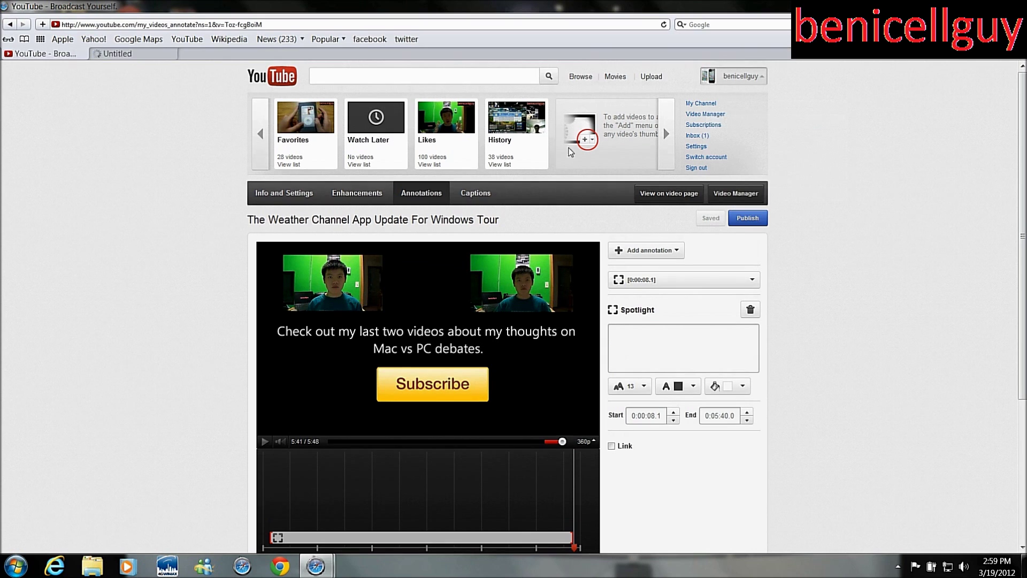
pyautogui.click(155, 54)
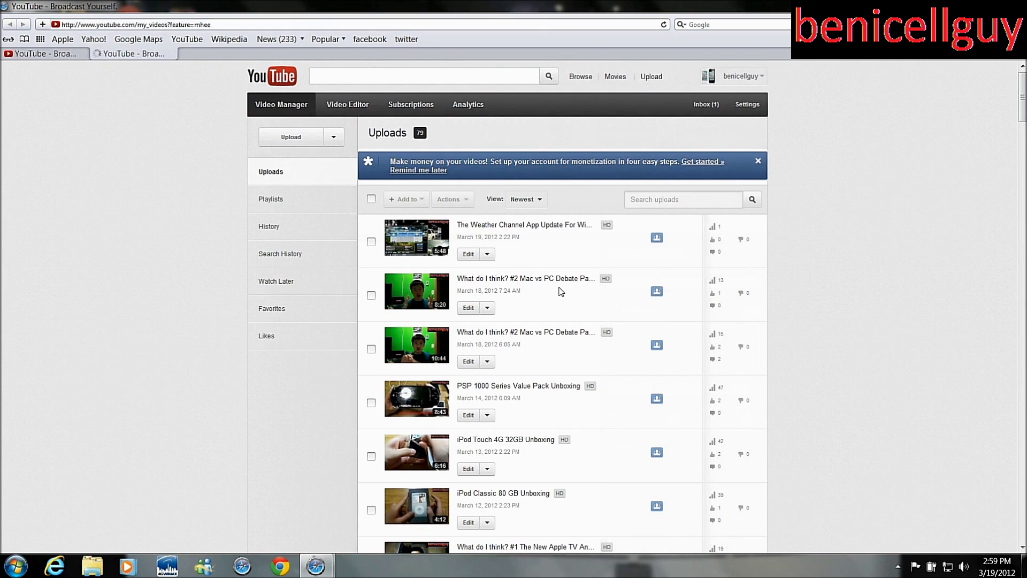
# - Open Mac vs PC Debate Part 1 in a new tab, copy its URL, and return to the editor
pyautogui.rightClick(553, 335)
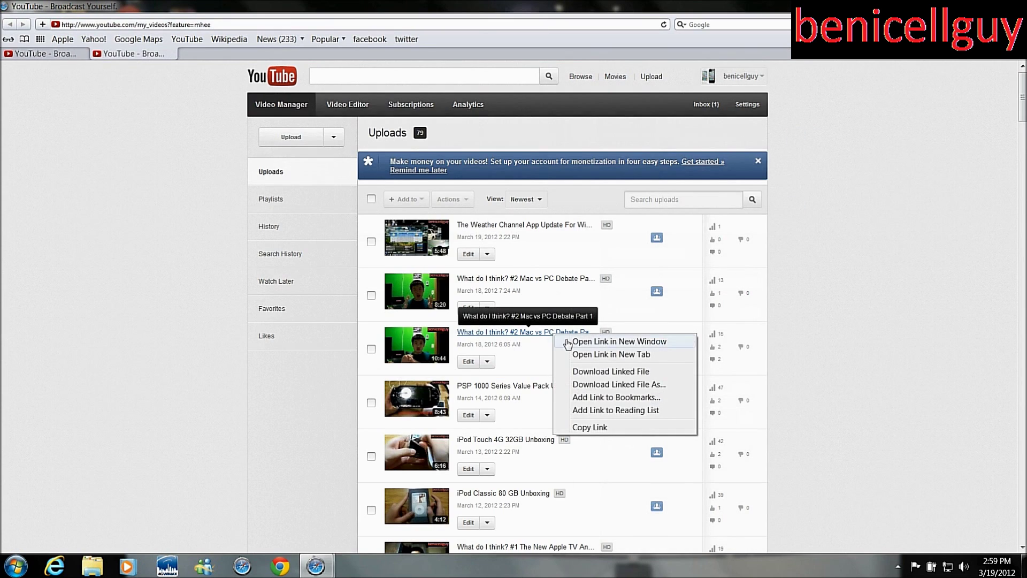
pyautogui.click(576, 355)
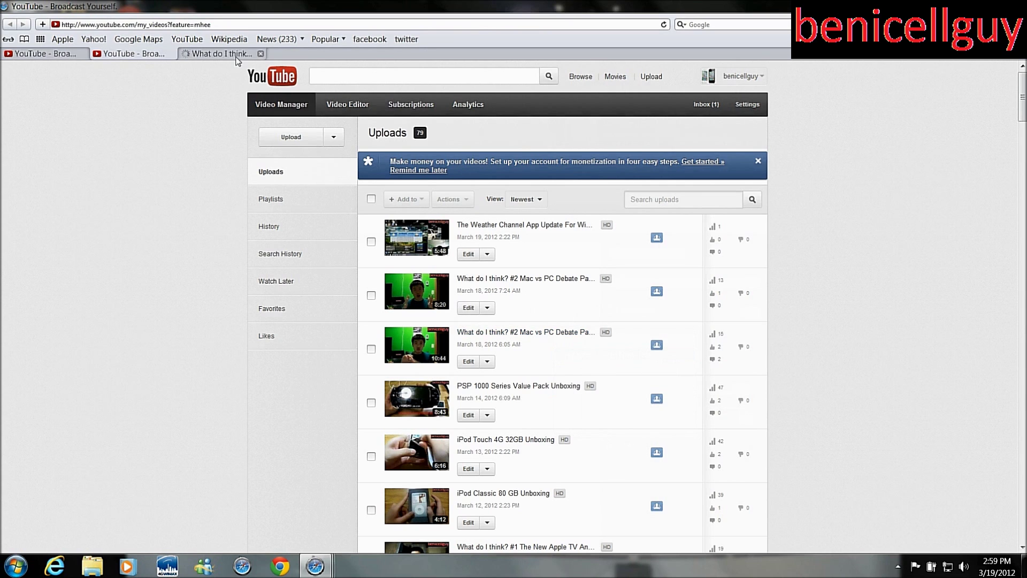
pyautogui.click(230, 53)
pyautogui.click(262, 361)
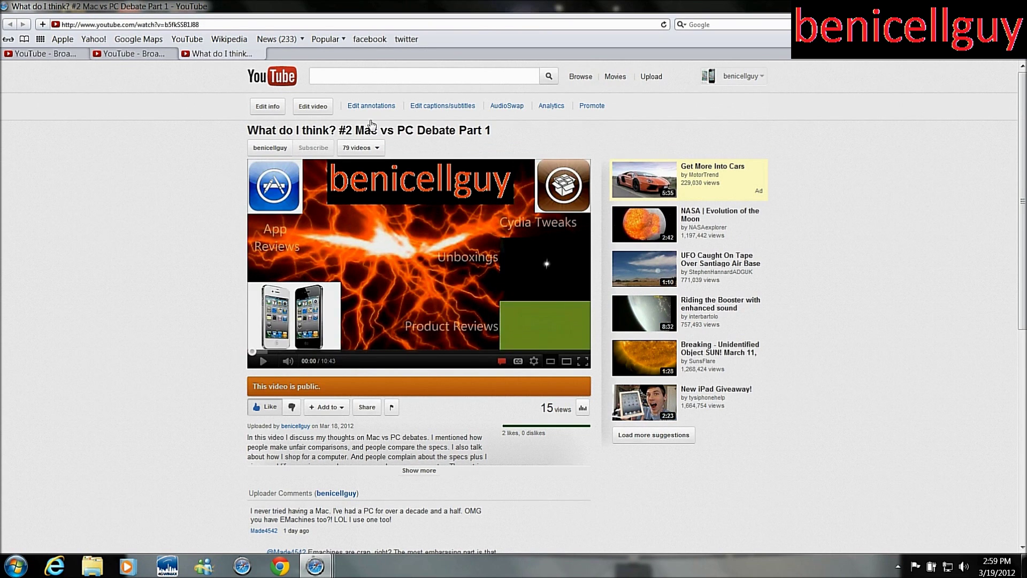
pyautogui.click(156, 24)
pyautogui.rightClick(156, 24)
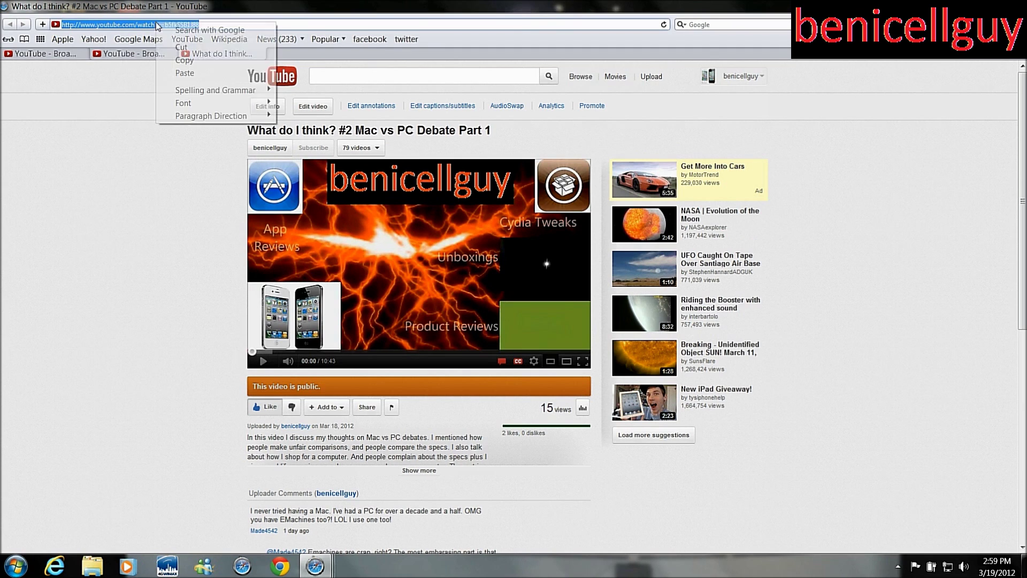
pyautogui.click(187, 60)
pyautogui.click(72, 58)
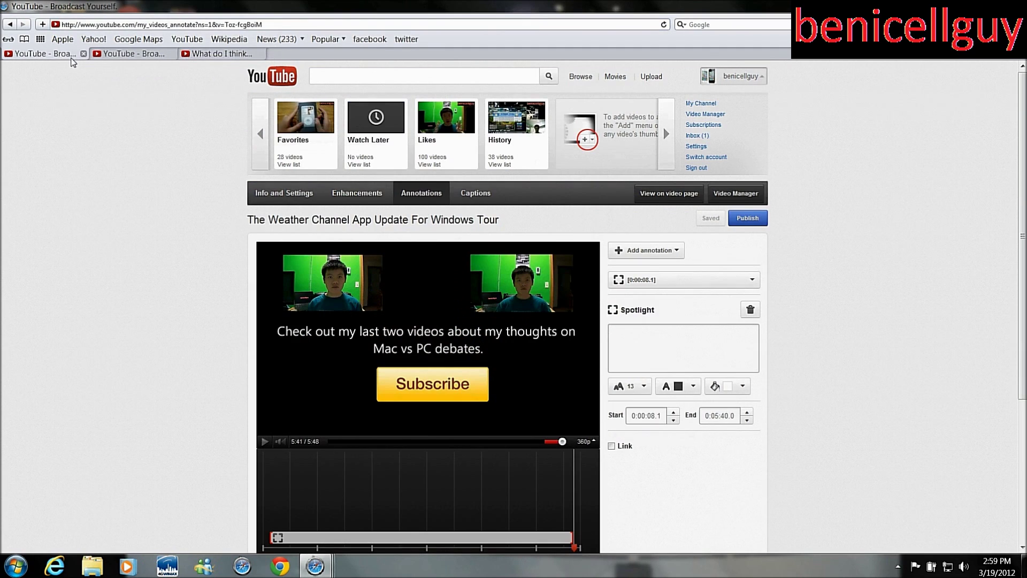
# - Add a new Spotlight and size it over the left end-screen thumbnail
pyautogui.click(645, 254)
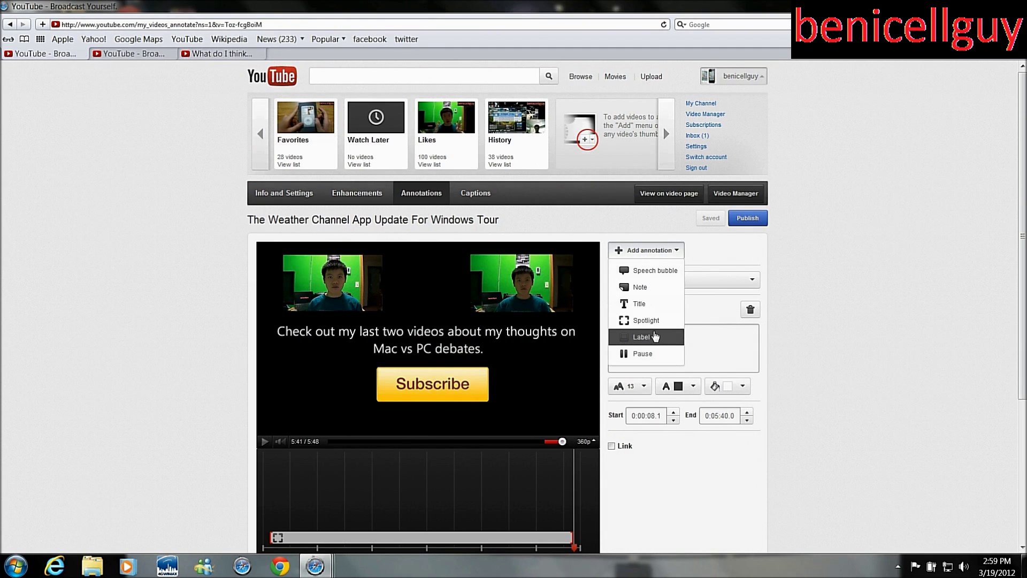
pyautogui.click(646, 320)
pyautogui.moveTo(396, 317); pyautogui.dragTo(309, 259)
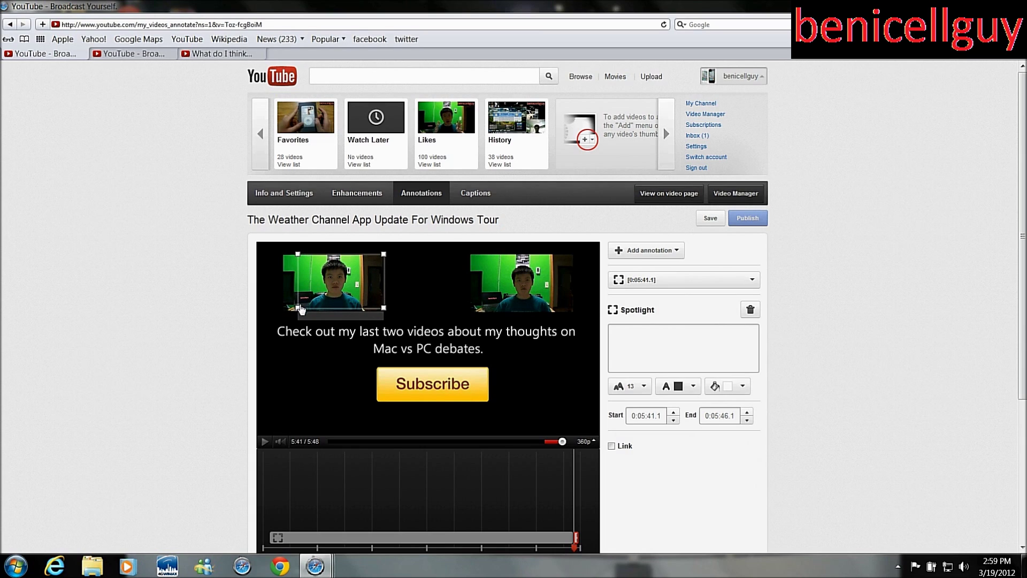
pyautogui.moveTo(298, 311); pyautogui.dragTo(286, 314)
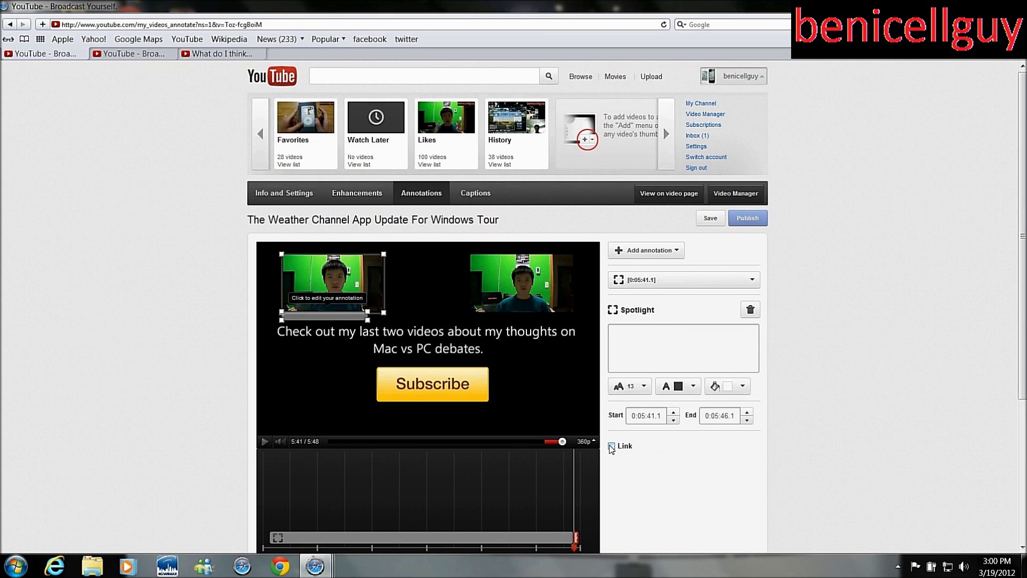
# - Link the spotlight to a Video, pasting the Mac vs PC Debate Part 1 URL
pyautogui.click(612, 447)
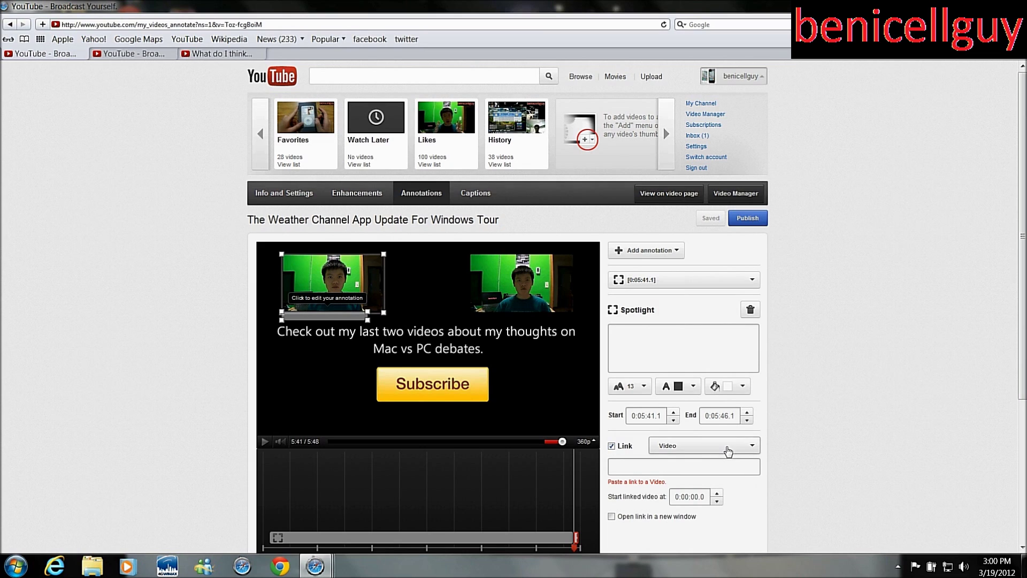
pyautogui.click(728, 451)
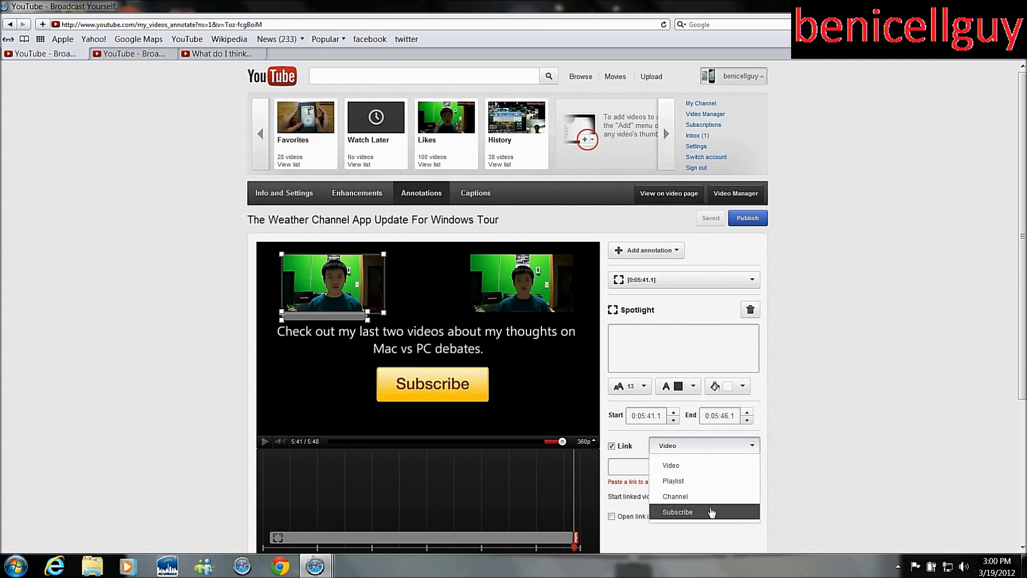
pyautogui.click(709, 468)
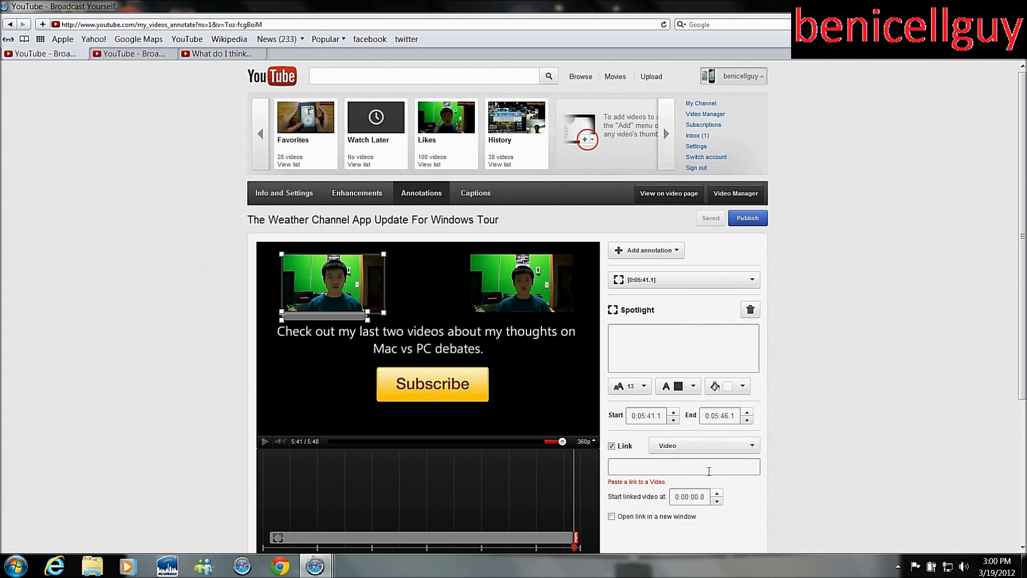
pyautogui.rightClick(697, 469)
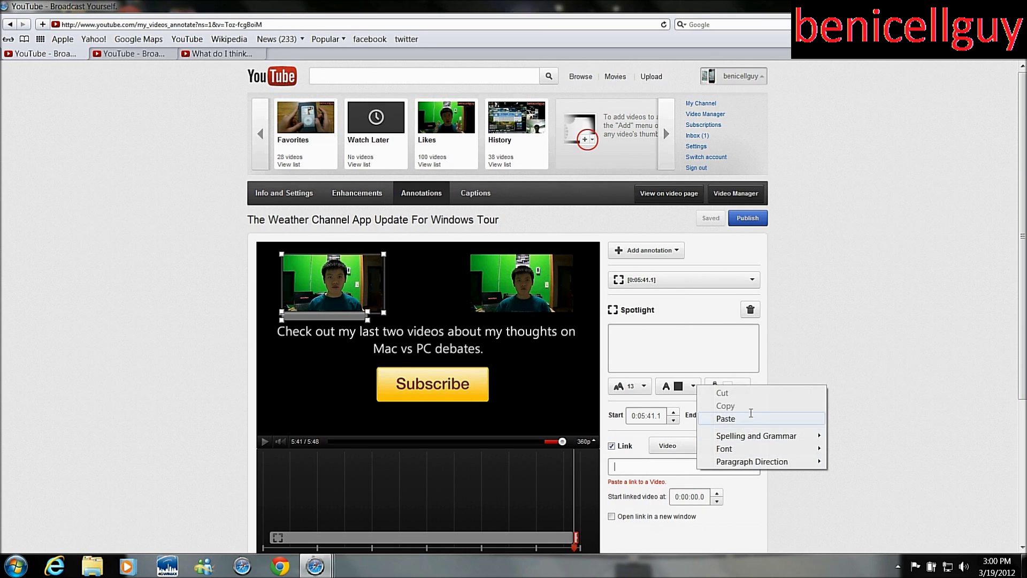
pyautogui.click(750, 416)
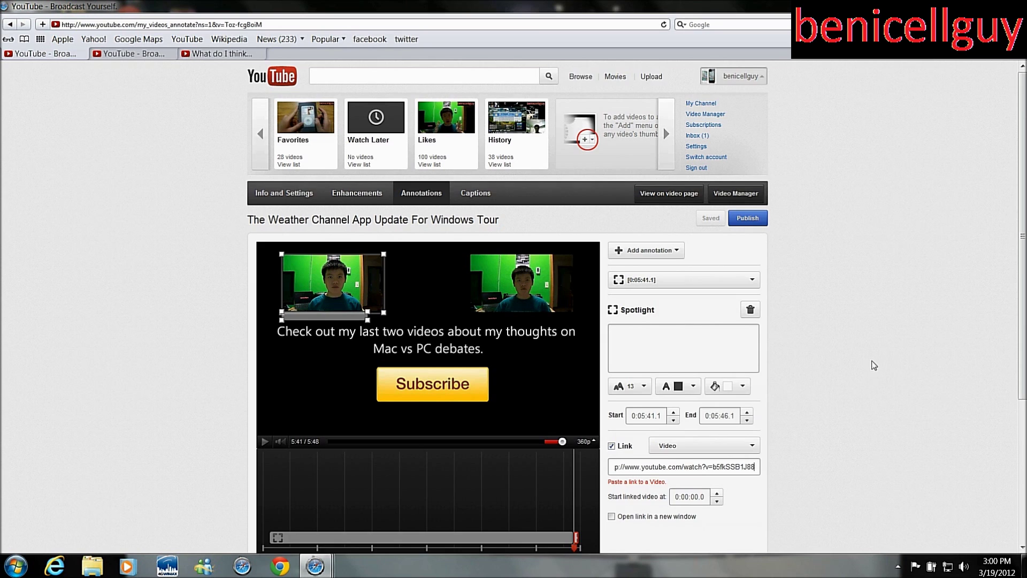
pyautogui.scroll(-1, 874, 365)
pyautogui.click(528, 481)
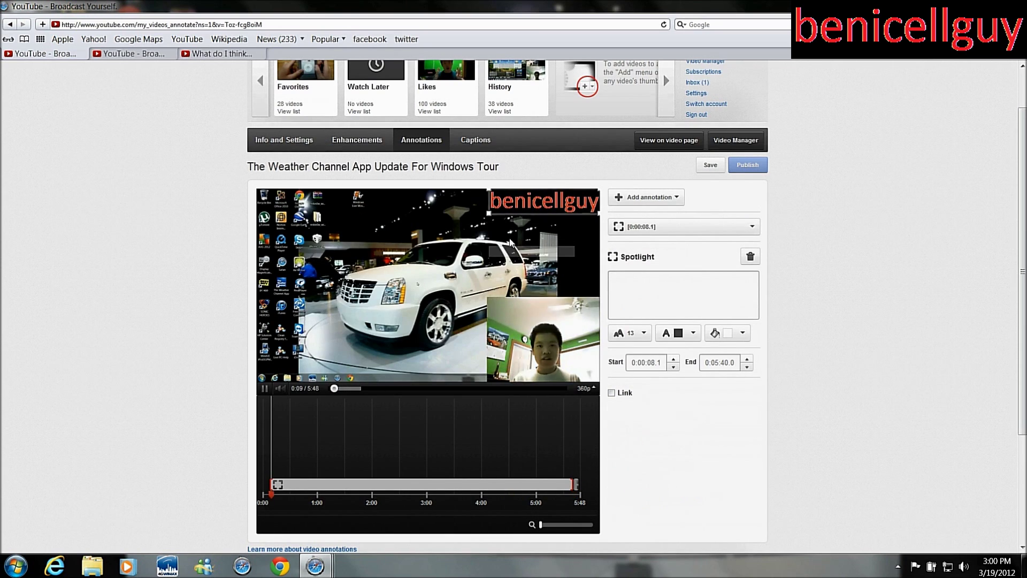
# - Give the long spotlight a Subscribe link with the channel username, then Save and Publish
pyautogui.click(611, 394)
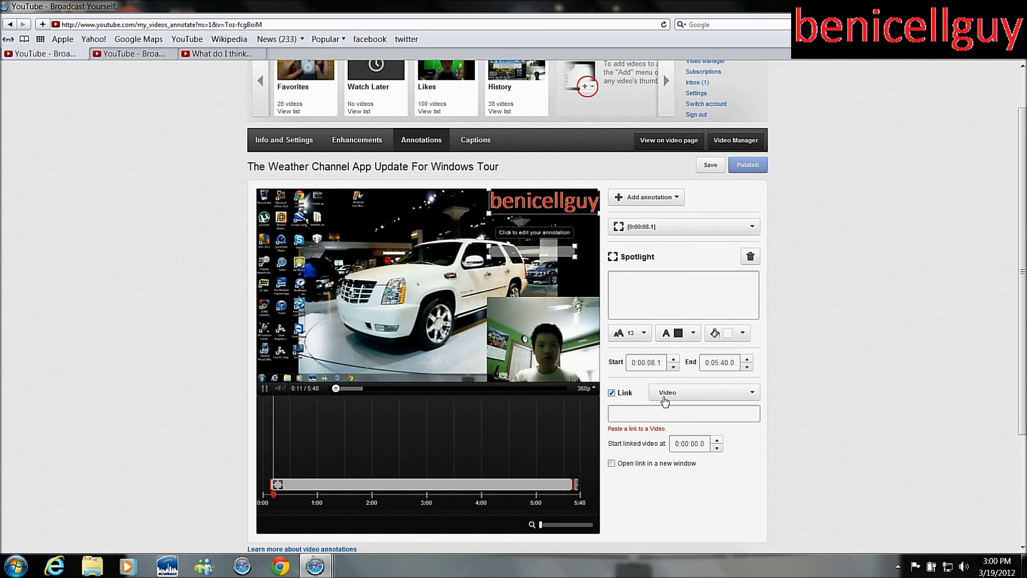
pyautogui.click(696, 392)
pyautogui.click(679, 459)
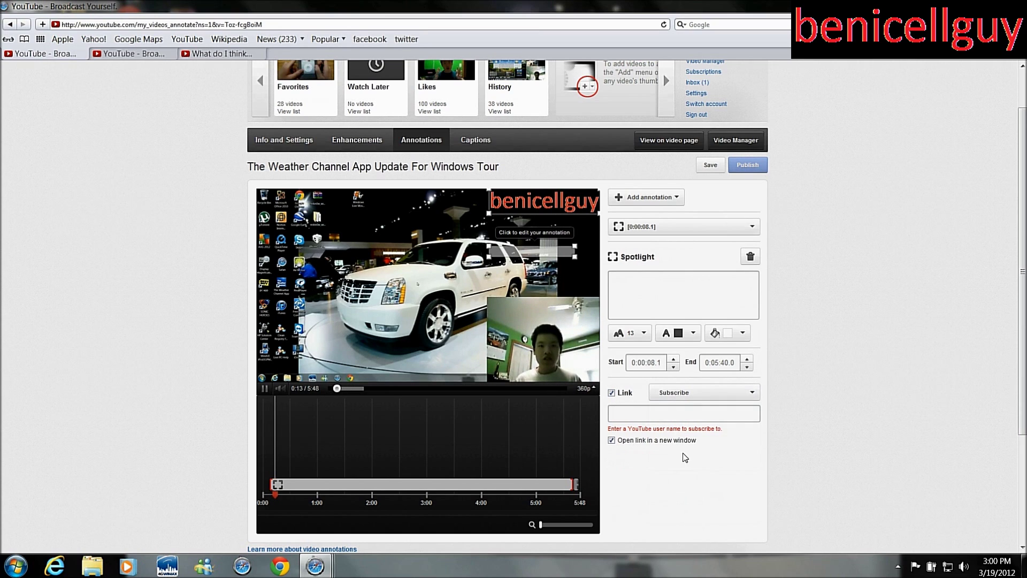
pyautogui.write('benicellguy')
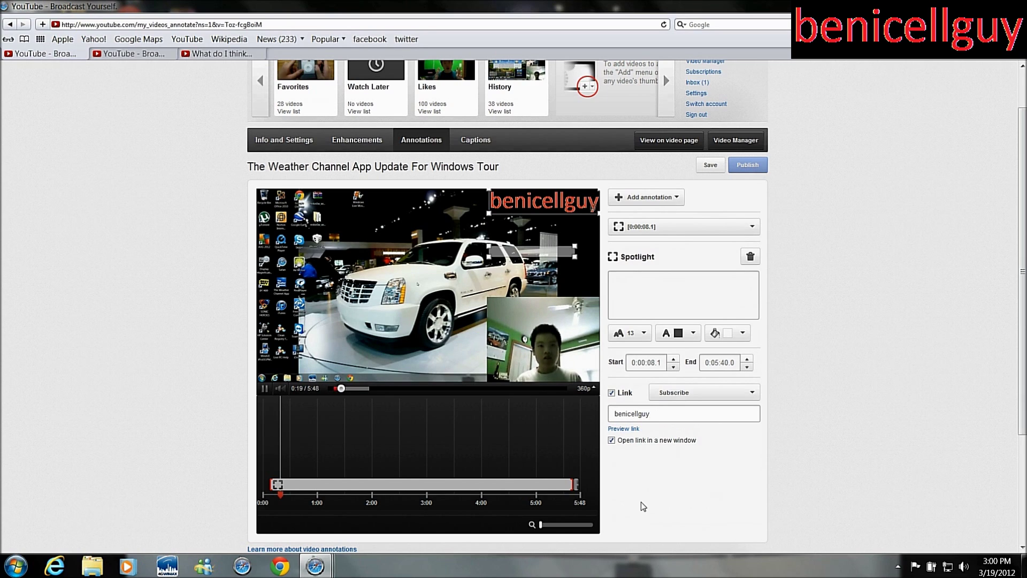
pyautogui.click(707, 168)
pyautogui.click(742, 167)
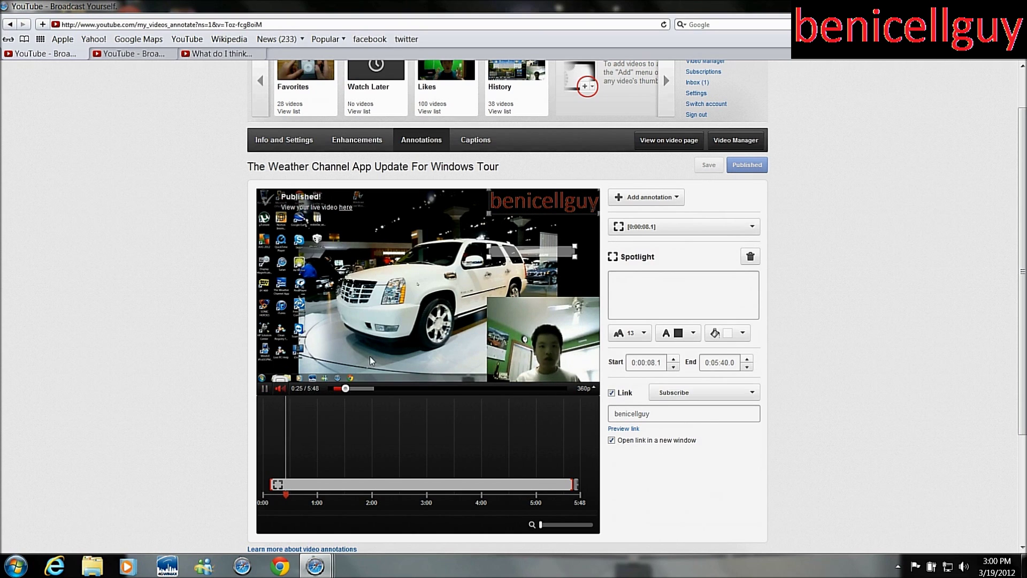
# - Preview the video's end screen to check the annotations
pyautogui.moveTo(279, 391)
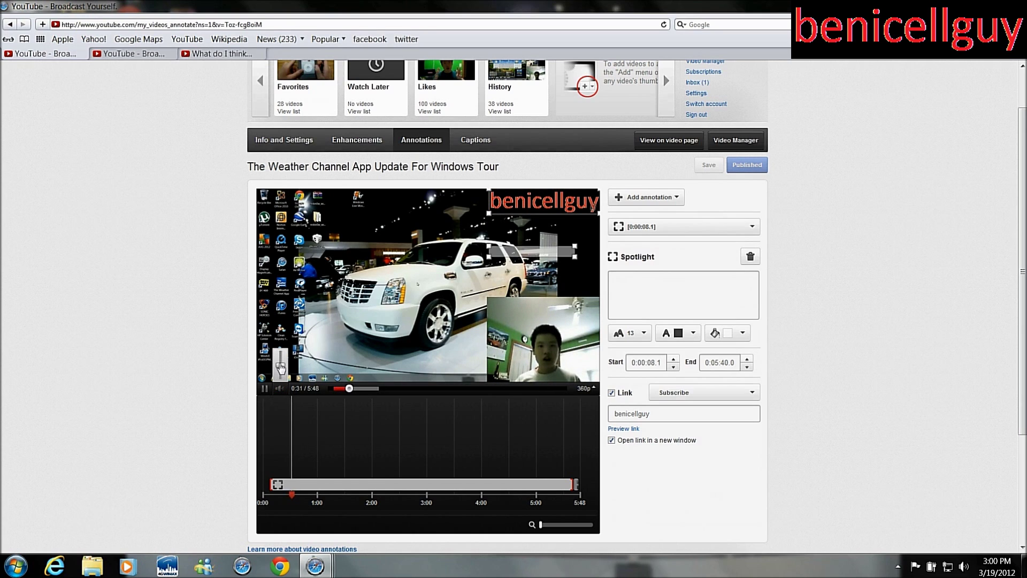
pyautogui.click(264, 388)
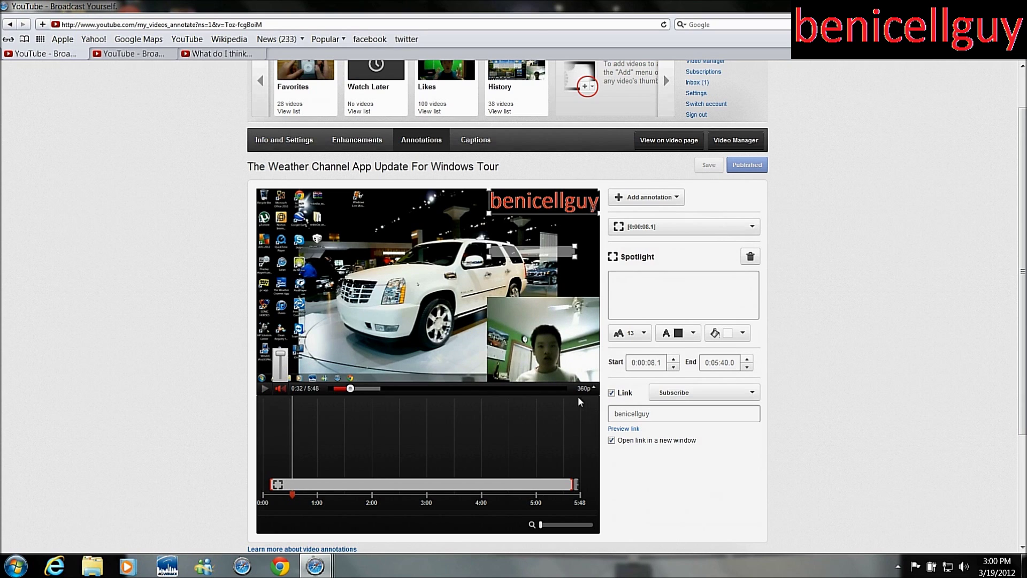
pyautogui.click(560, 388)
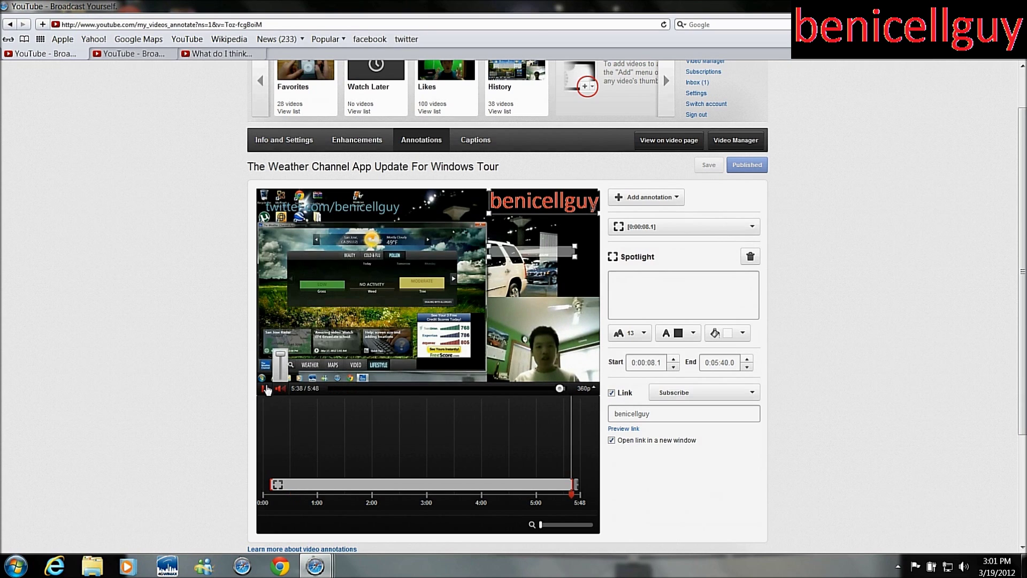
pyautogui.click(264, 388)
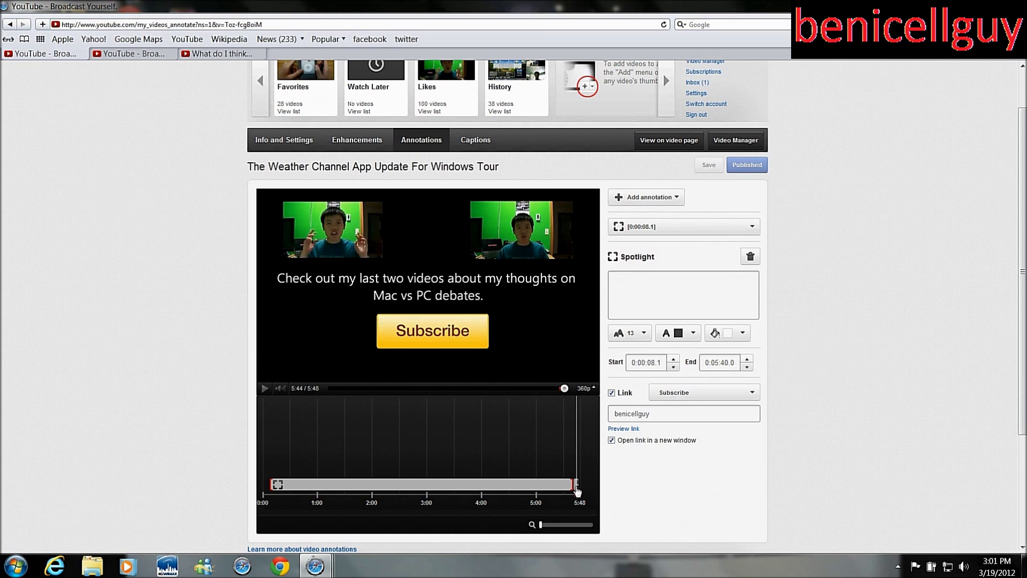
# - Add a Spotlight sized over the right end-screen thumbnail, then switch to the Video Manager tab
pyautogui.click(575, 485)
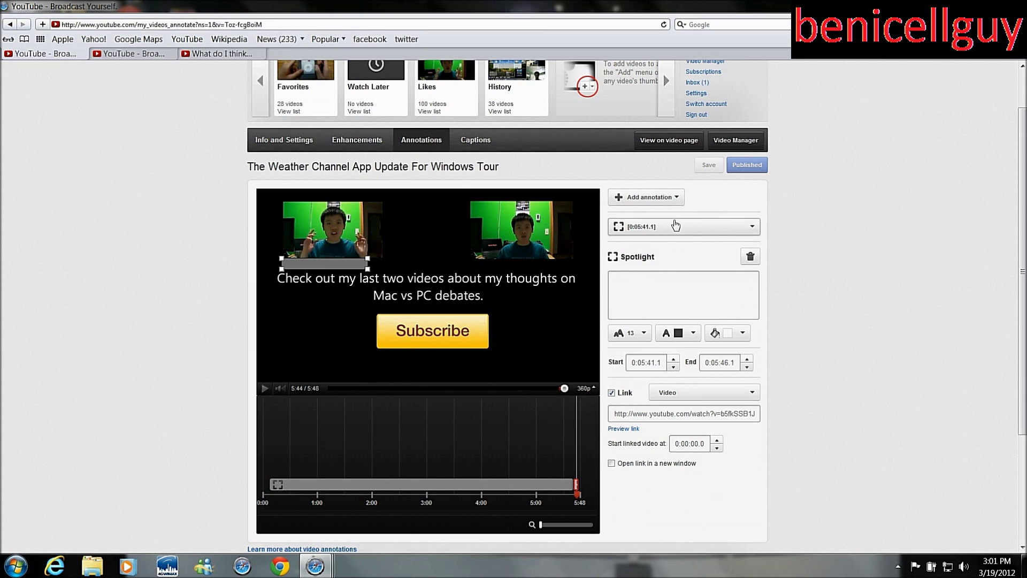
pyautogui.click(649, 202)
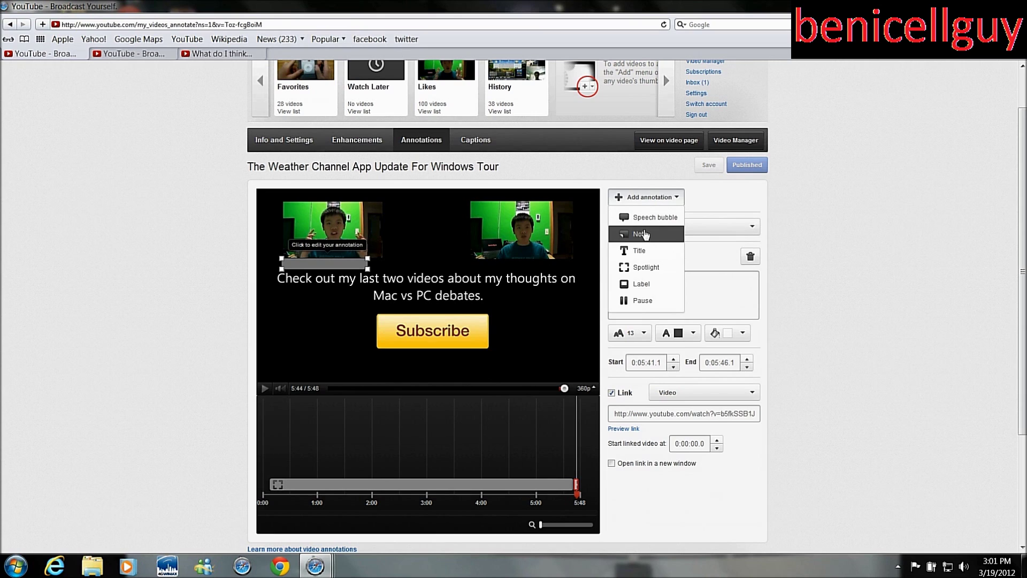
pyautogui.click(652, 266)
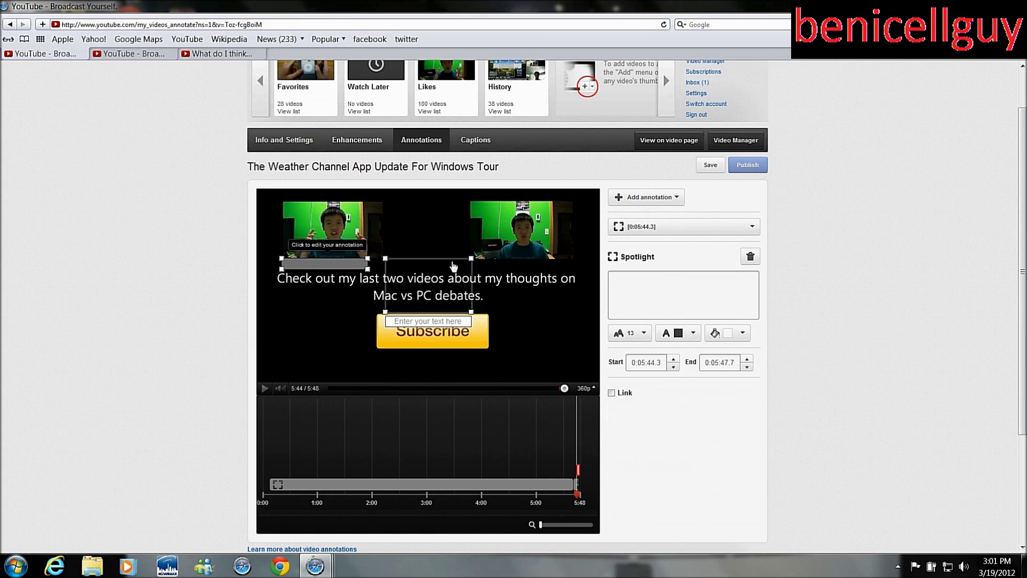
pyautogui.moveTo(451, 264); pyautogui.dragTo(562, 204)
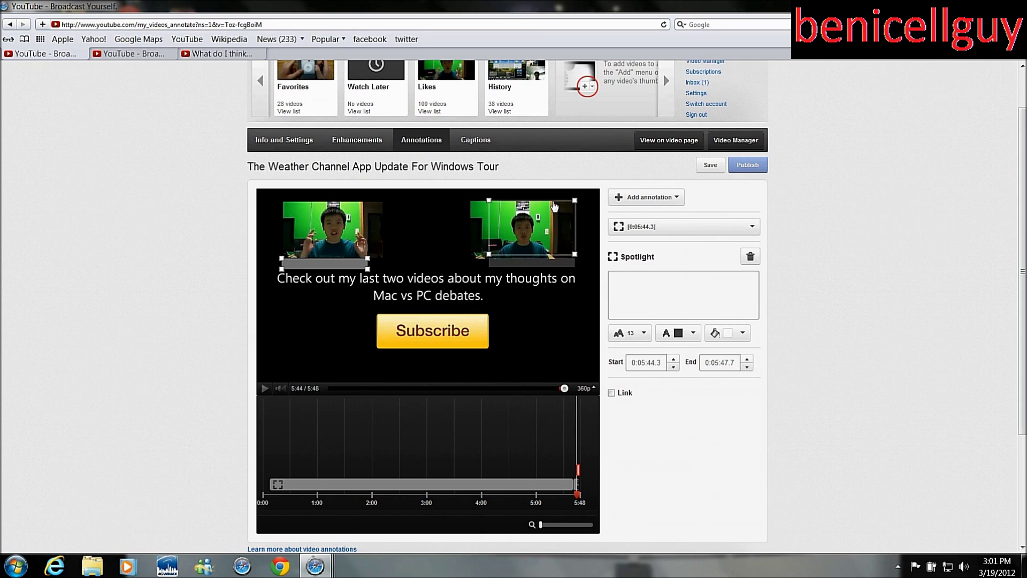
pyautogui.moveTo(490, 259); pyautogui.dragTo(470, 264)
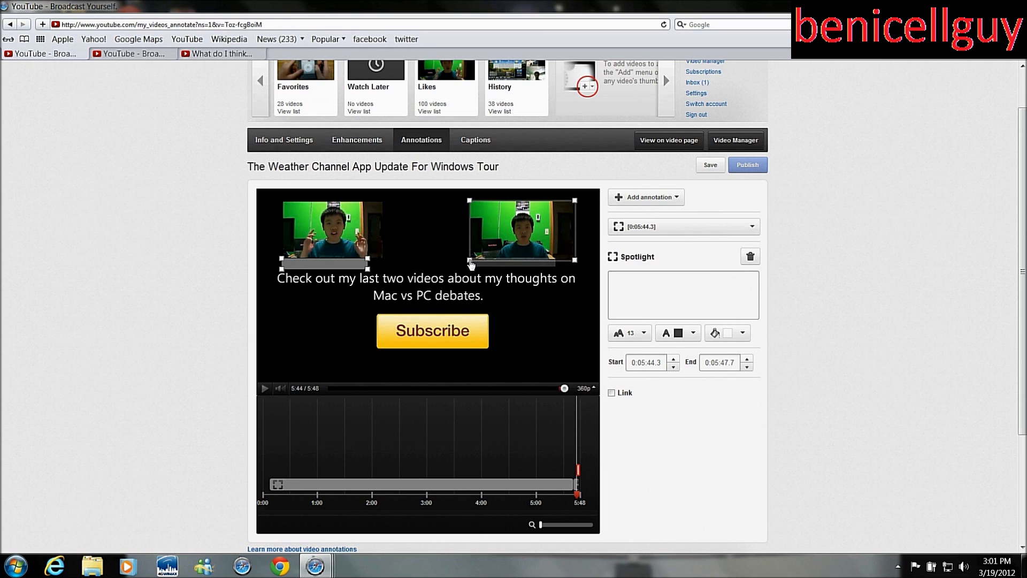
pyautogui.click(123, 55)
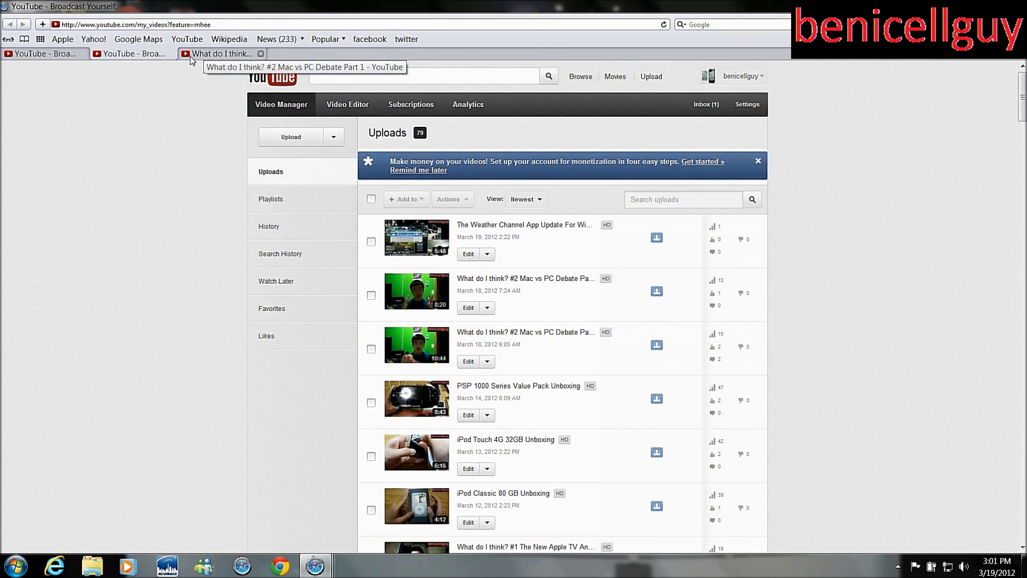
# - Close the Part 1 page and open the Mac vs PC Debate Part 2 video in a new tab
pyautogui.click(261, 54)
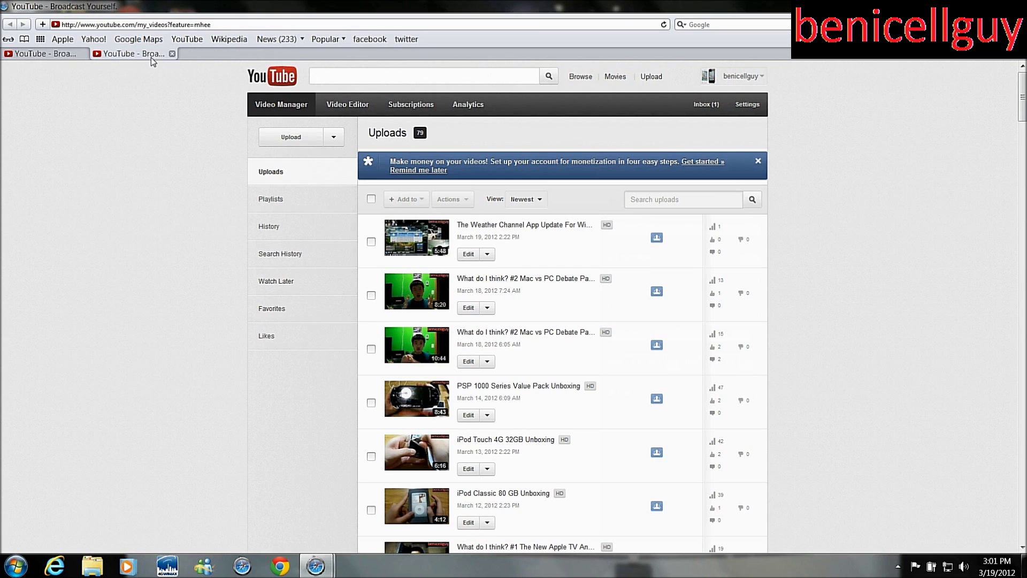
pyautogui.rightClick(545, 285)
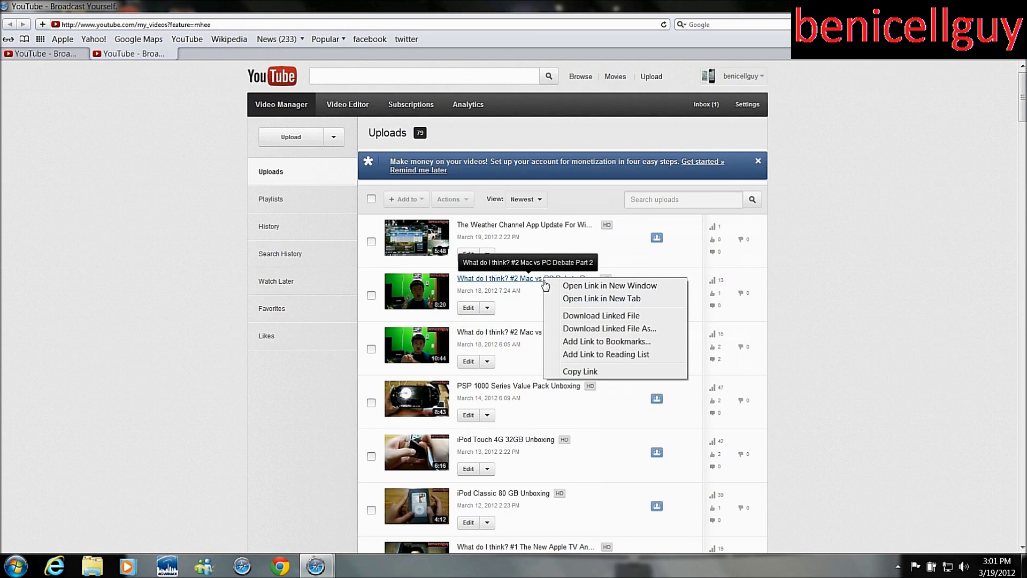
pyautogui.click(557, 299)
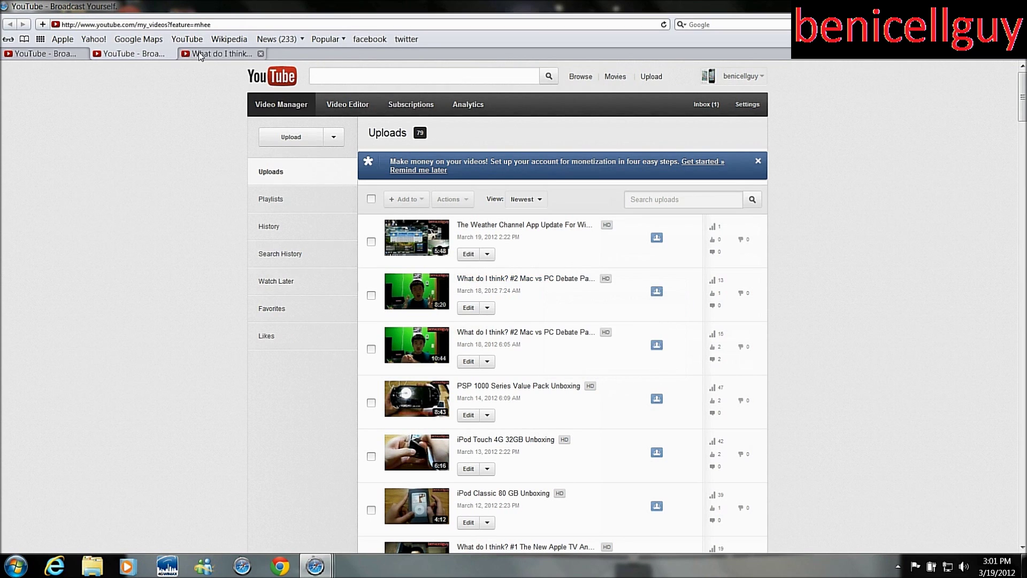
pyautogui.click(199, 54)
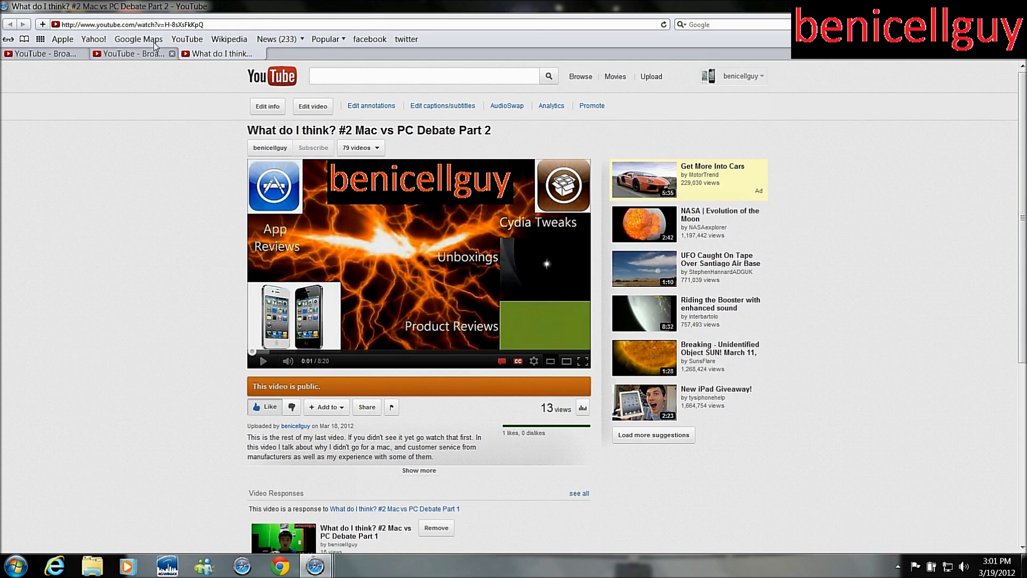
# - Copy the Part 2 watch page URL and return to the Weather Channel annotation editor
pyautogui.click(167, 24)
pyautogui.rightClick(168, 24)
pyautogui.click(181, 60)
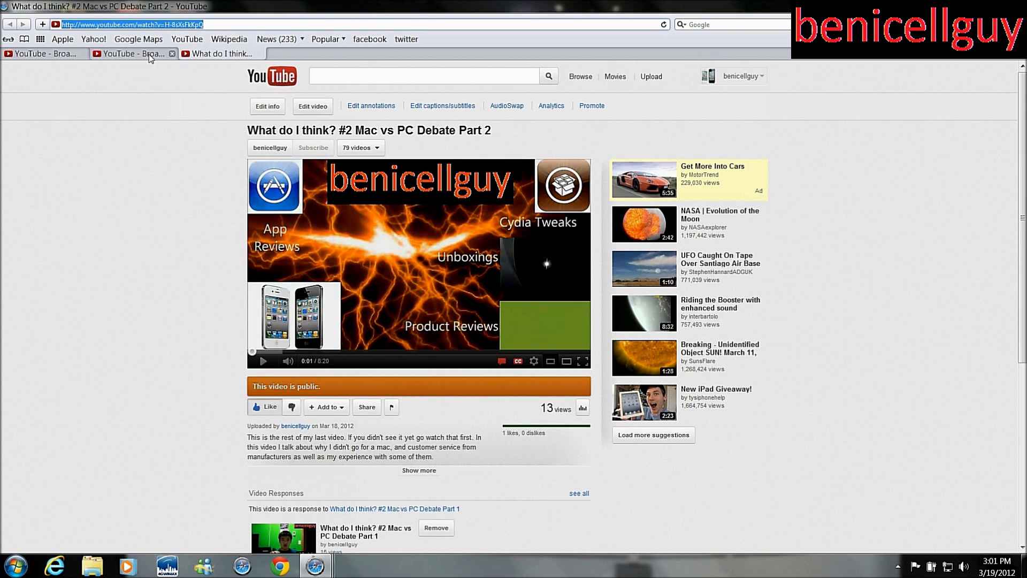
pyautogui.click(150, 54)
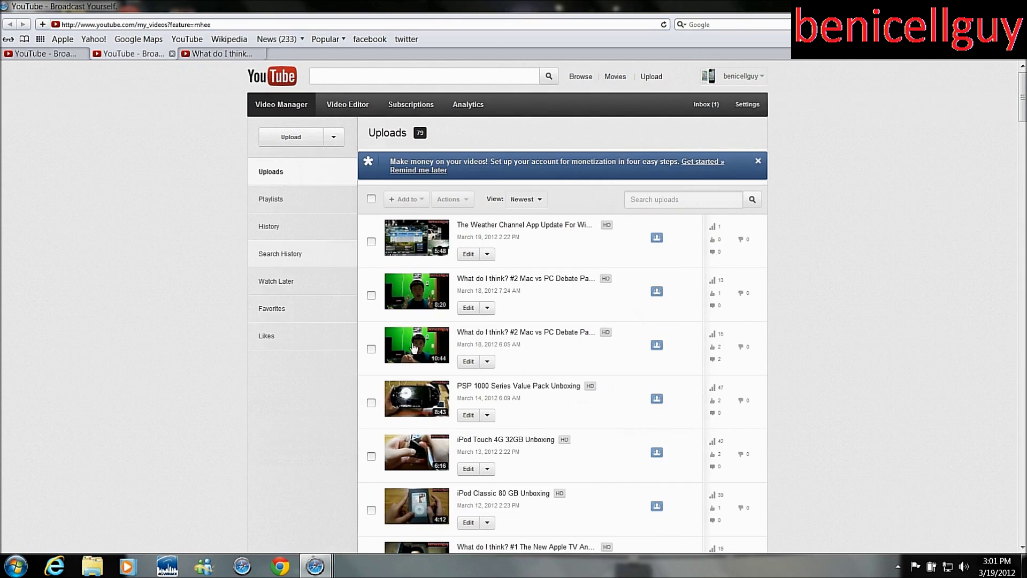
pyautogui.click(46, 54)
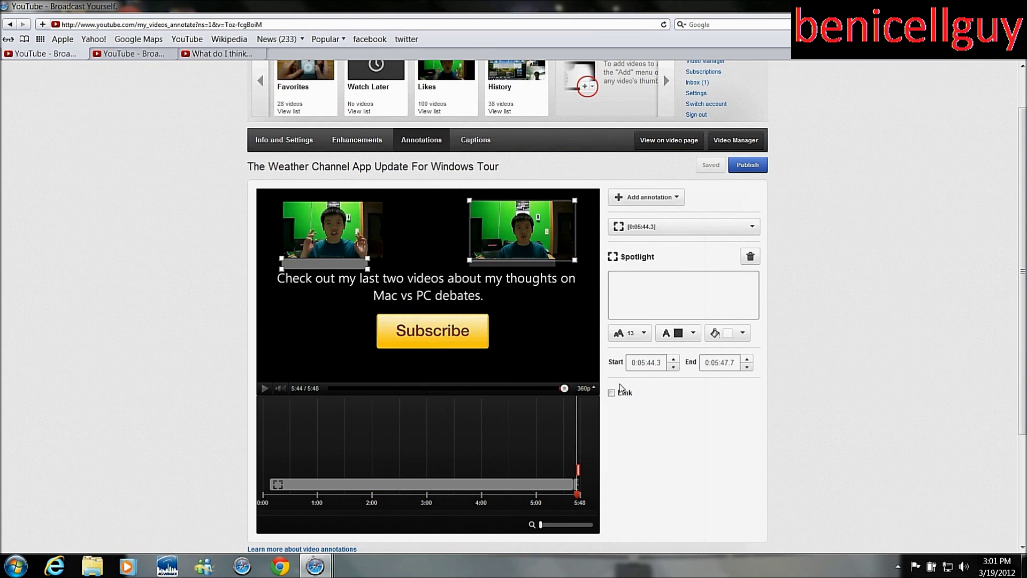
# - Give the right thumbnail spotlight a Video link using the pasted Part 2 address
pyautogui.click(621, 399)
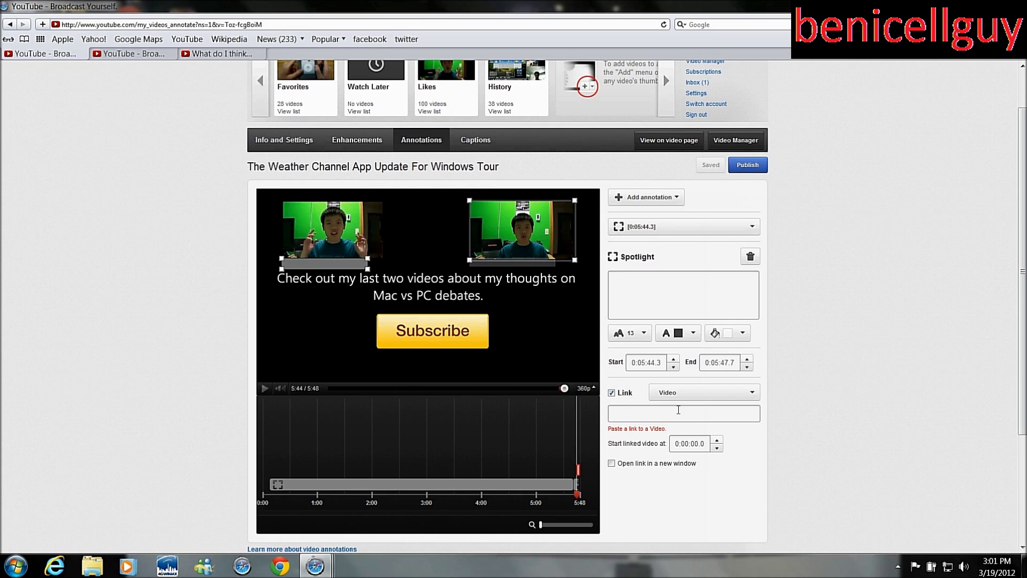
pyautogui.click(703, 394)
pyautogui.click(704, 395)
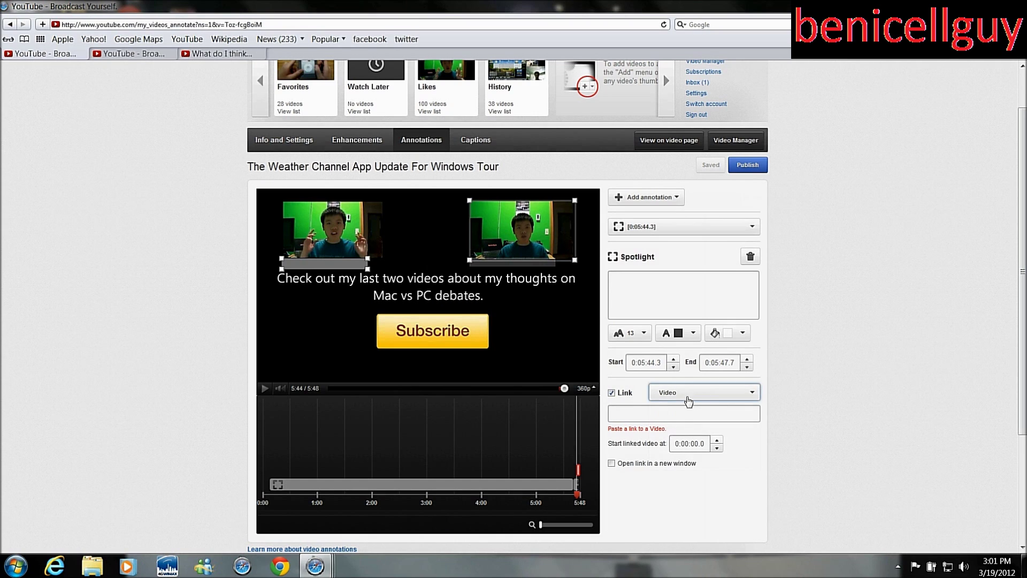
pyautogui.click(679, 413)
pyautogui.rightClick(678, 413)
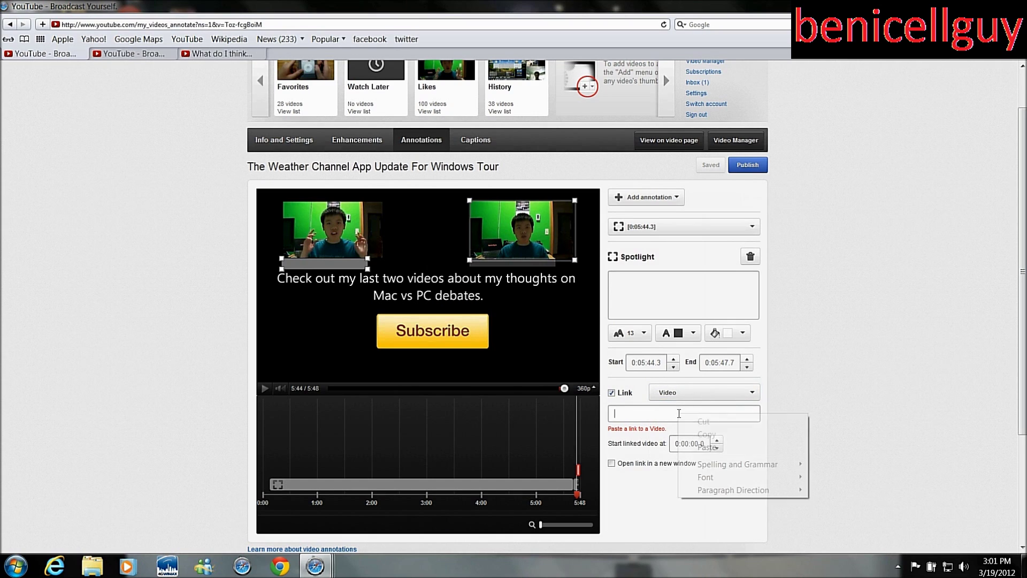
pyautogui.click(695, 446)
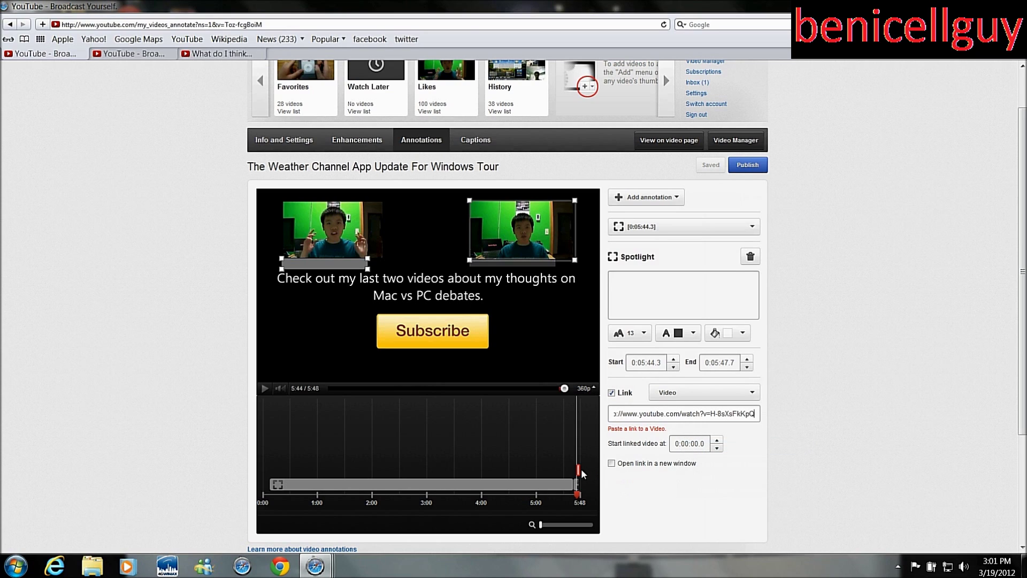
# - Extend the left spotlight to the video's end and start the right spotlight at 0:05:41.1
pyautogui.click(579, 485)
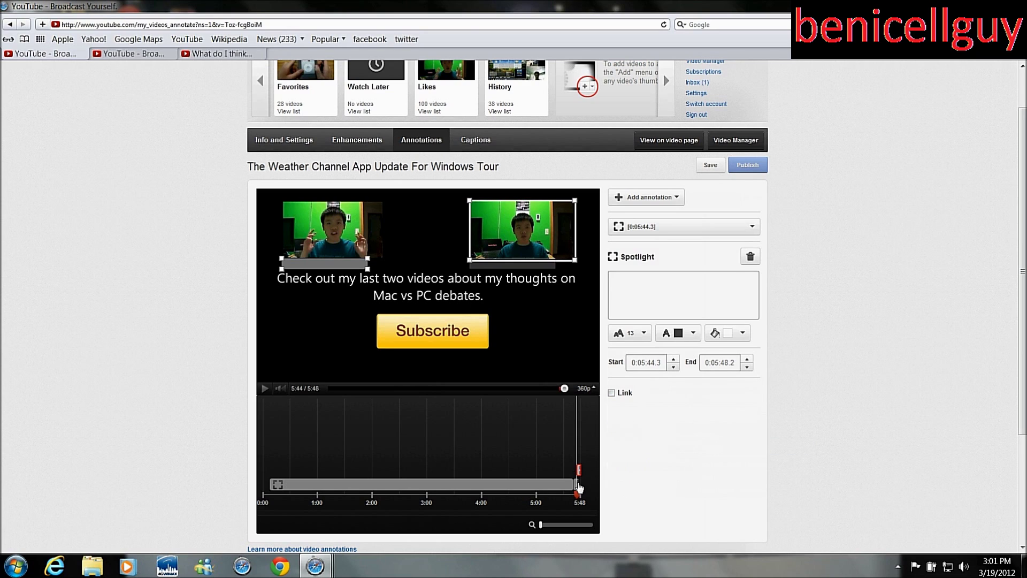
pyautogui.click(576, 483)
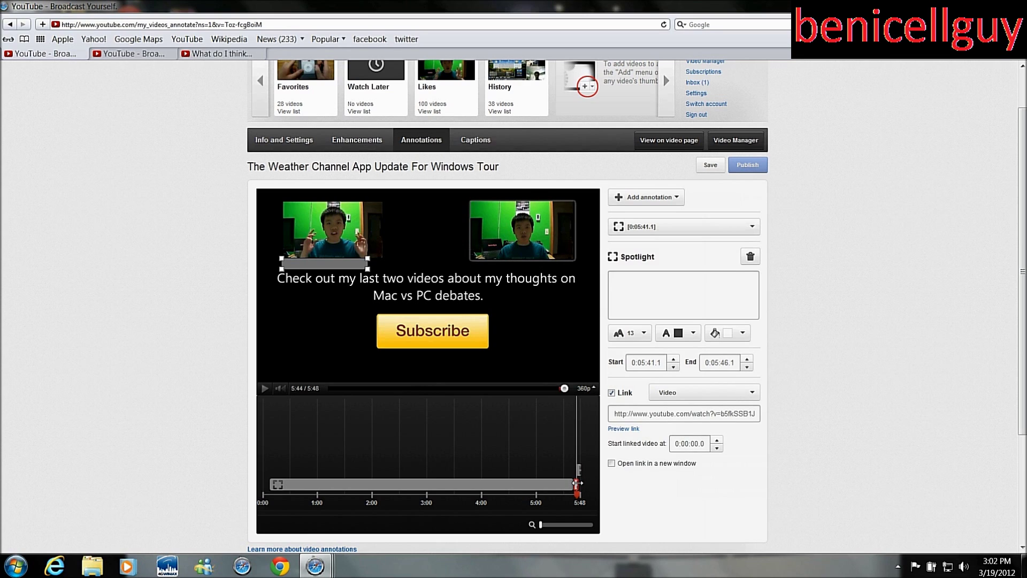
pyautogui.moveTo(579, 485); pyautogui.dragTo(584, 487)
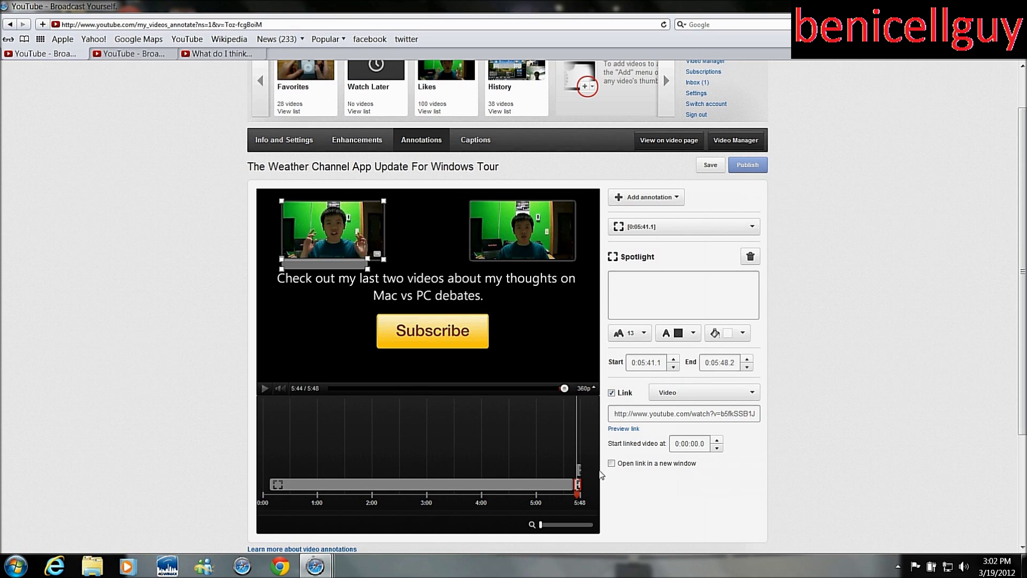
pyautogui.click(579, 469)
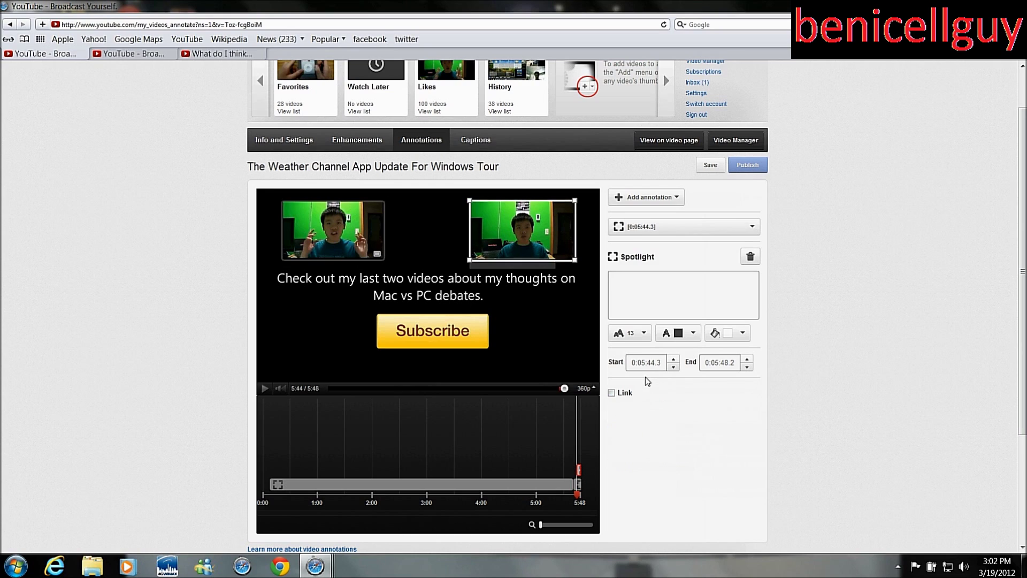
pyautogui.write('41')
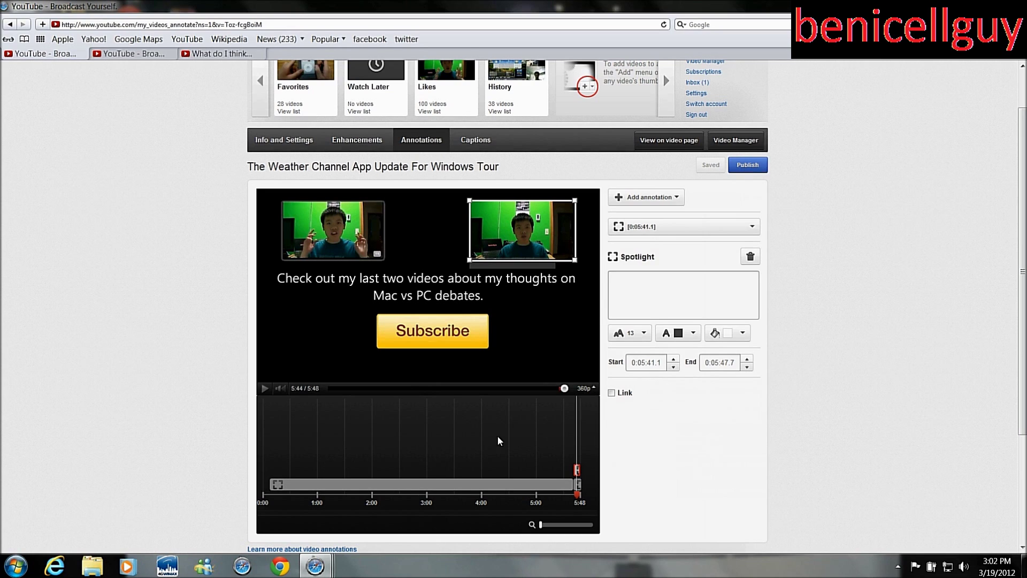
# - Publish the annotation changes
pyautogui.click(746, 166)
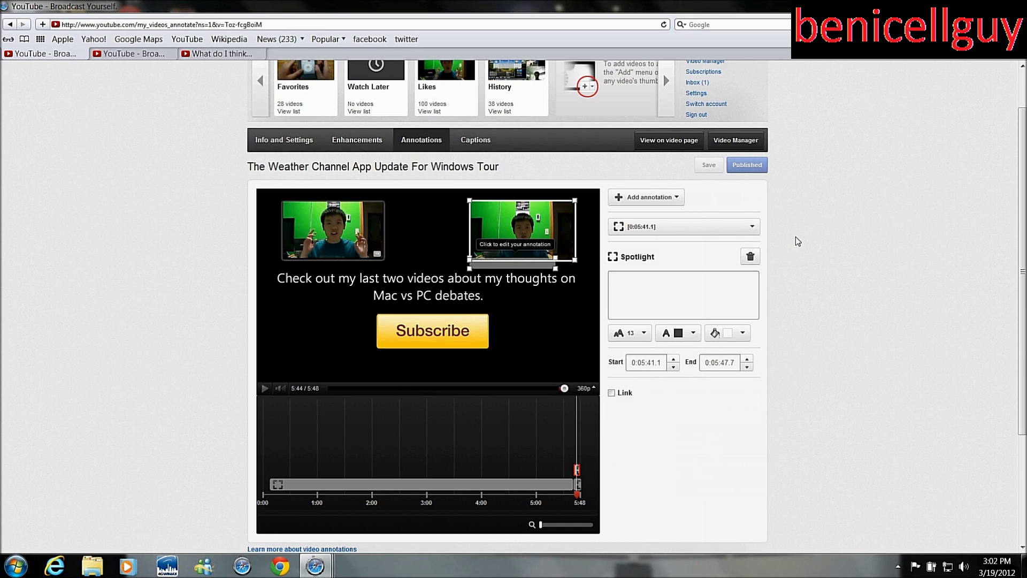
pyautogui.click(337, 210)
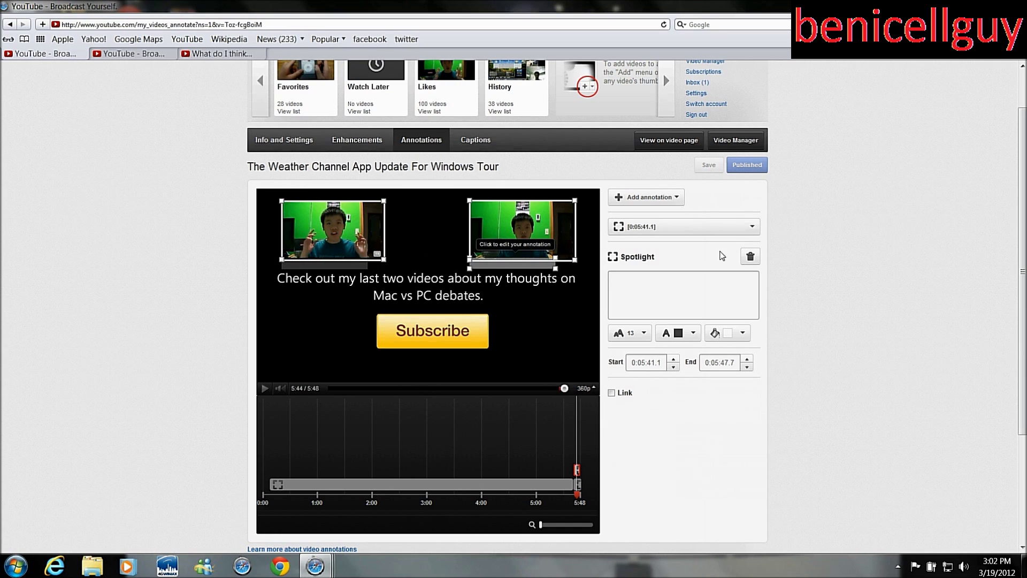
pyautogui.scroll(1, 598, 213)
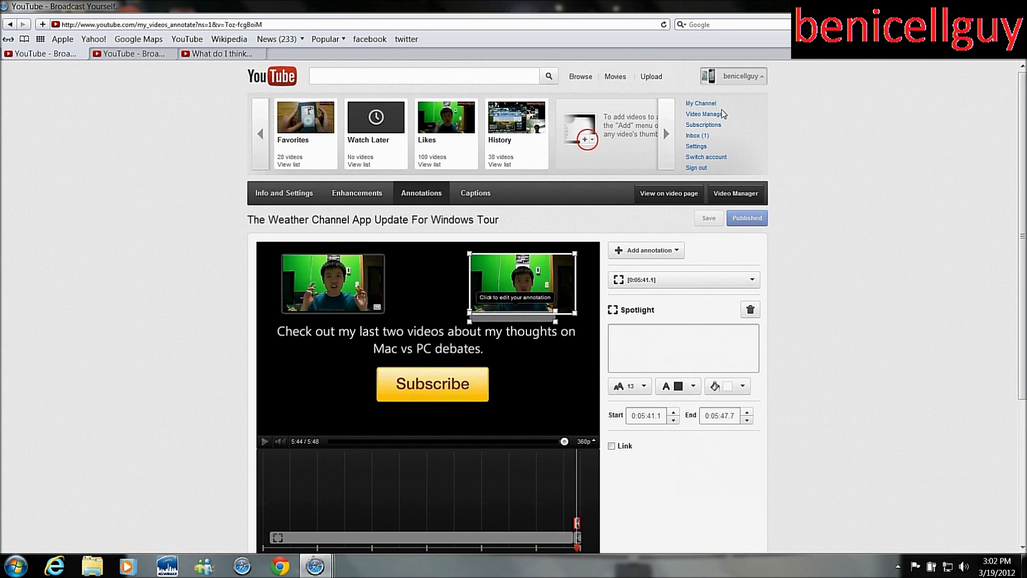
# - Close the Part 2 tab and open the Weather Channel video's watch page from the uploads list
pyautogui.click(260, 55)
pyautogui.click(143, 55)
pyautogui.click(494, 228)
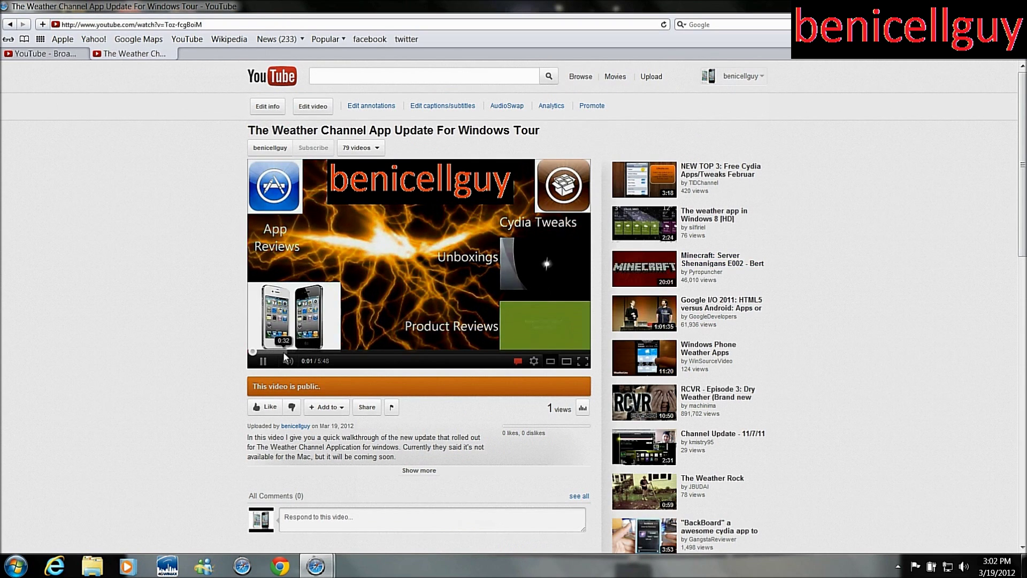
# - Pause on the logo and confirm its annotation leads to subscribing to the channel
pyautogui.click(284, 352)
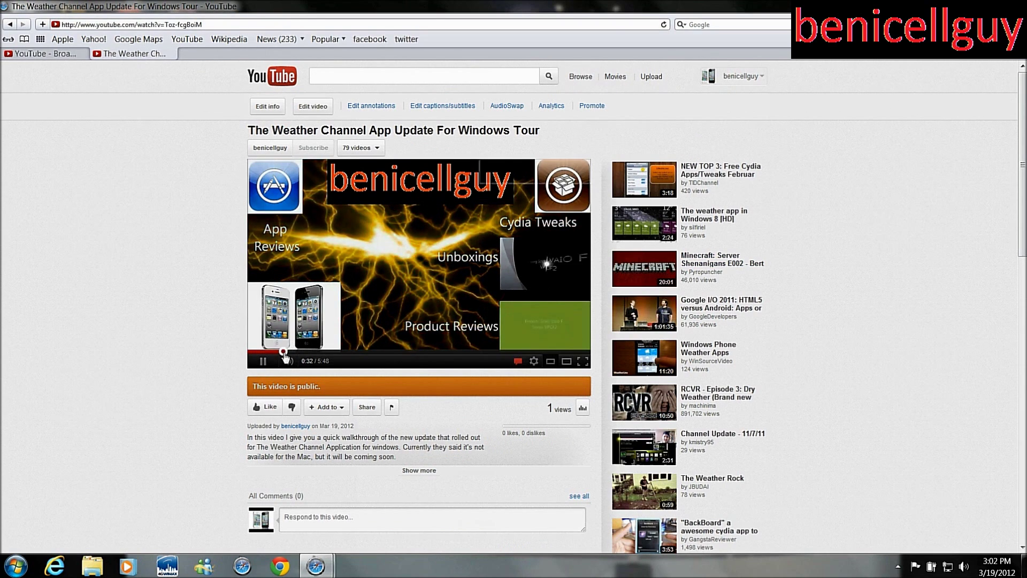
pyautogui.click(510, 176)
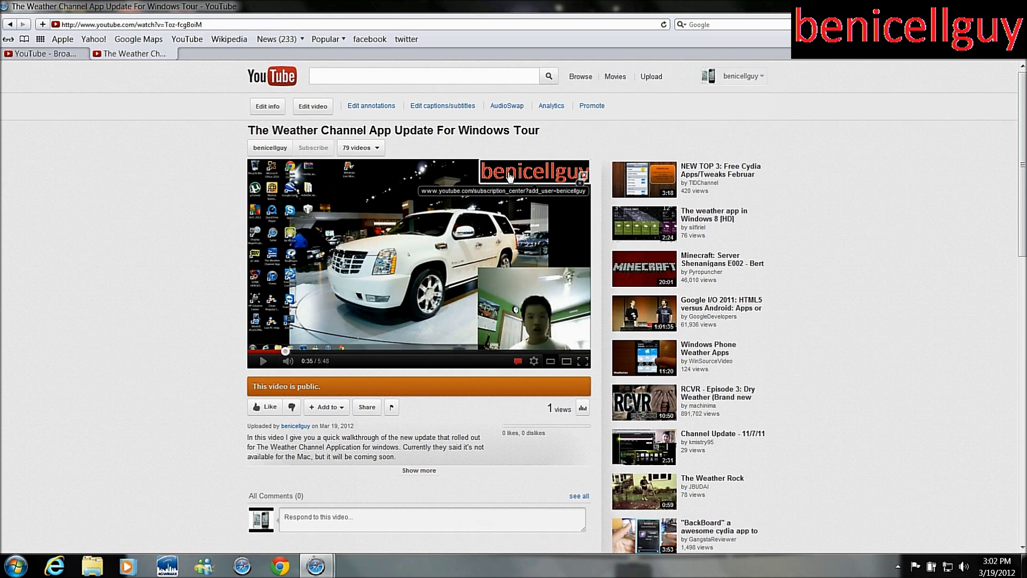
pyautogui.click(509, 171)
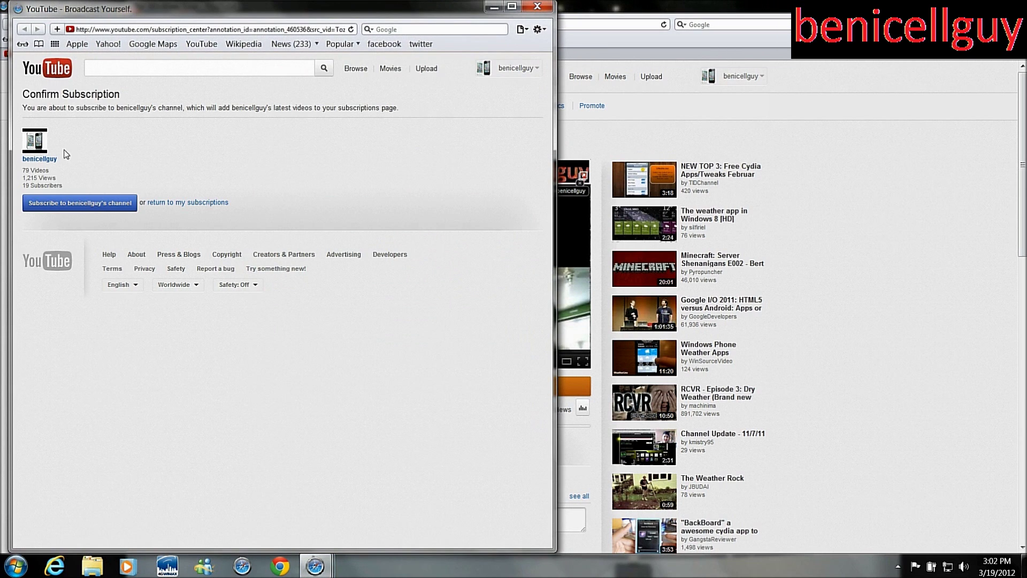
pyautogui.click(111, 208)
pyautogui.click(537, 7)
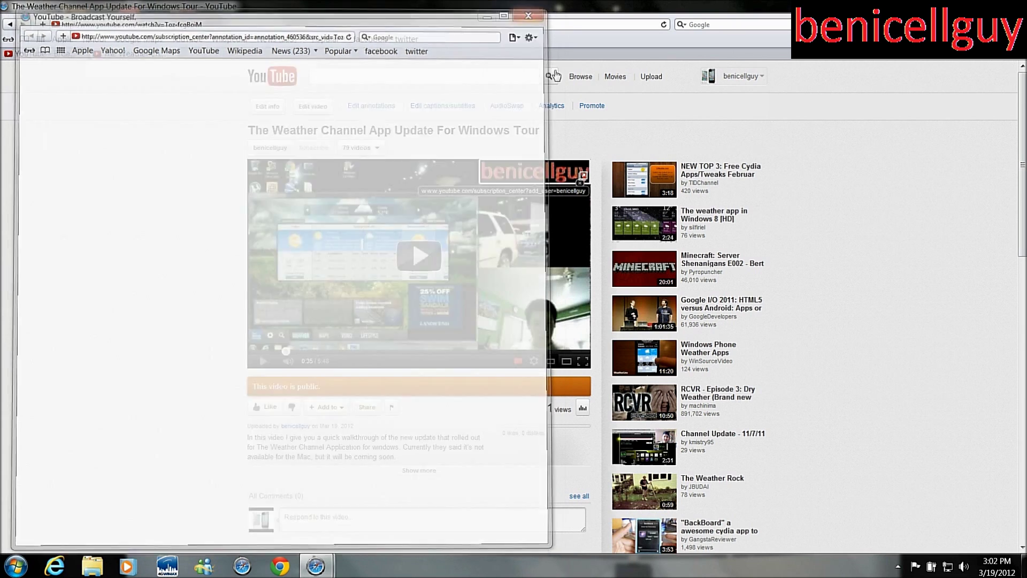
# - Jump to the end screen, verify the thumbnail opens Part 1, then go back and close the page
pyautogui.click(577, 351)
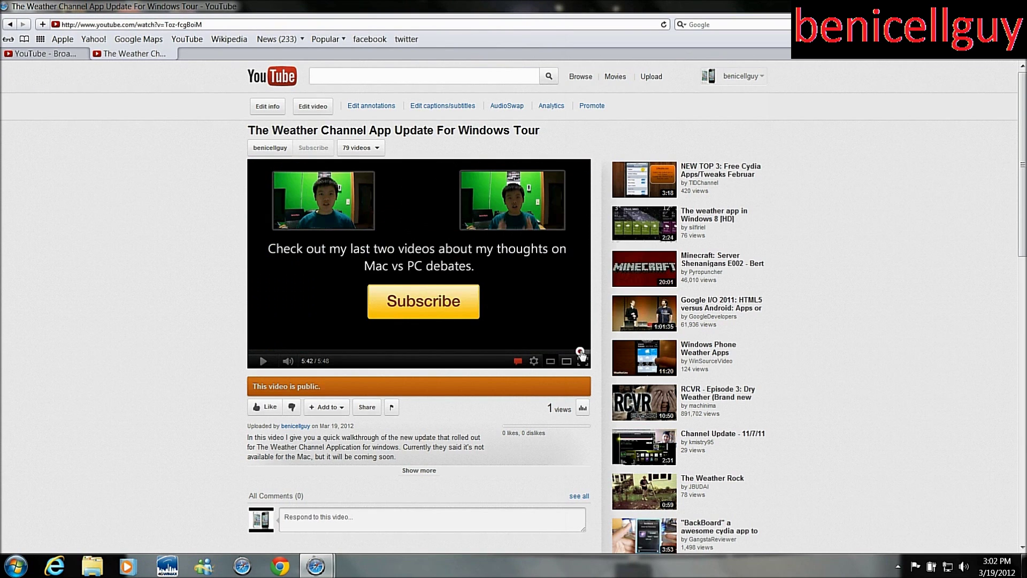
pyautogui.click(335, 203)
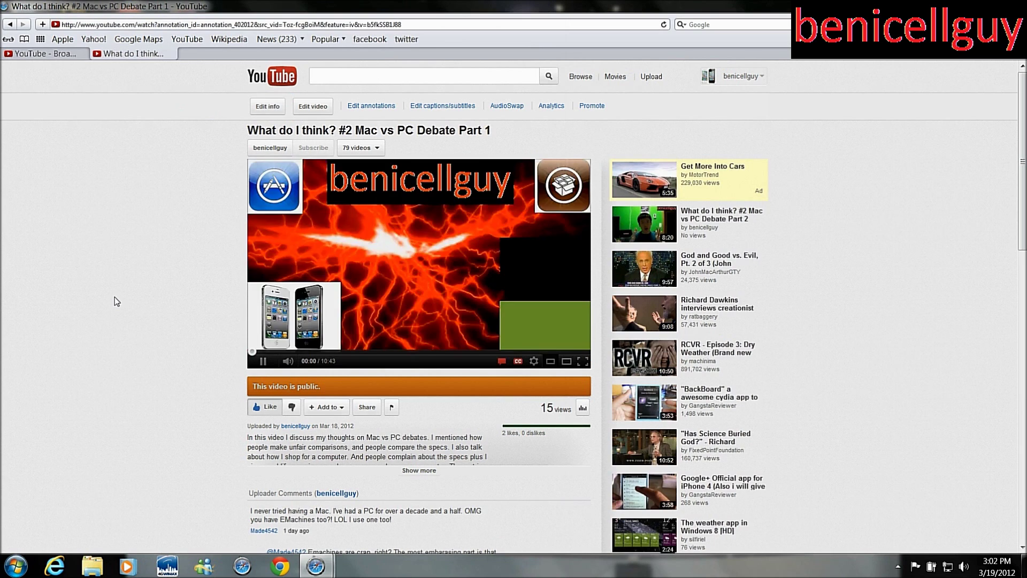
pyautogui.press('BackSpace')
pyautogui.click(172, 54)
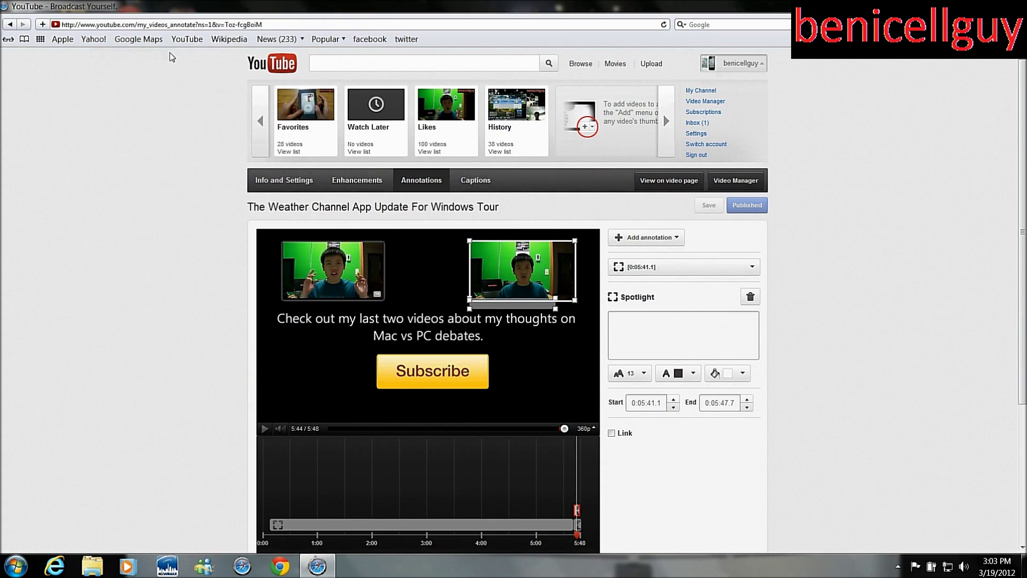
# - Make the Part 1 spotlight open in a new window and enable a link on the right spotlight
pyautogui.click(578, 523)
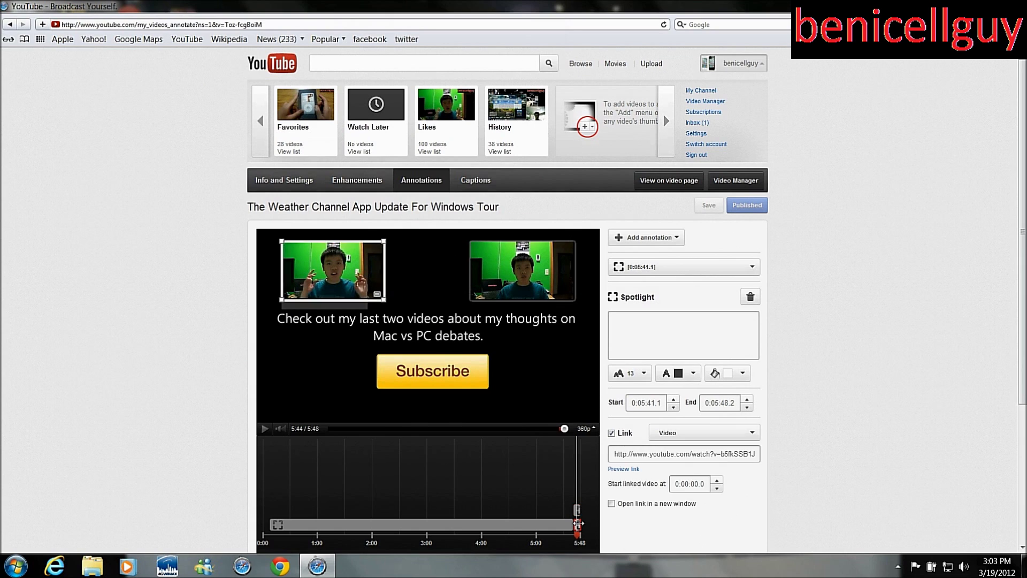
pyautogui.click(612, 504)
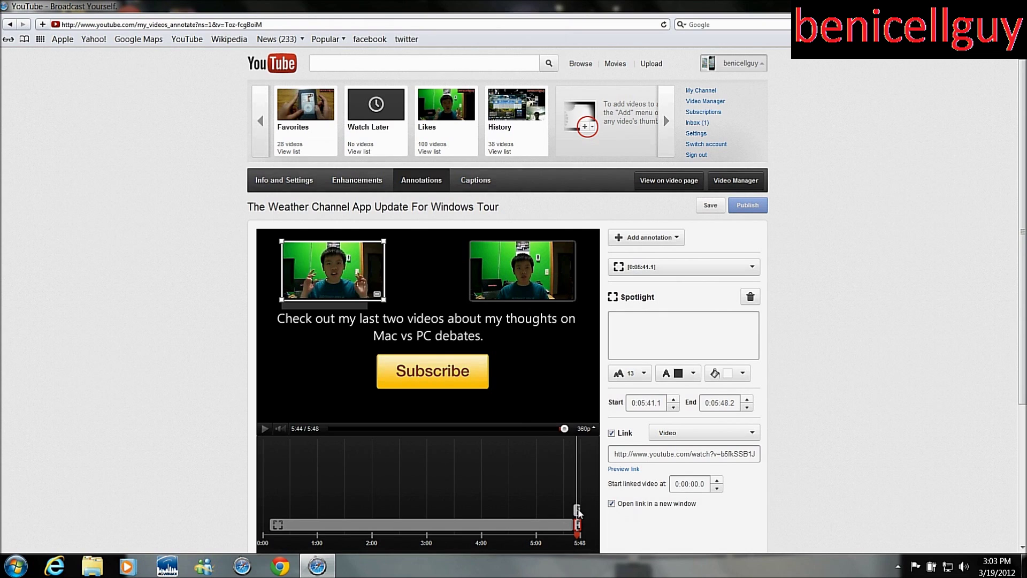
pyautogui.click(576, 510)
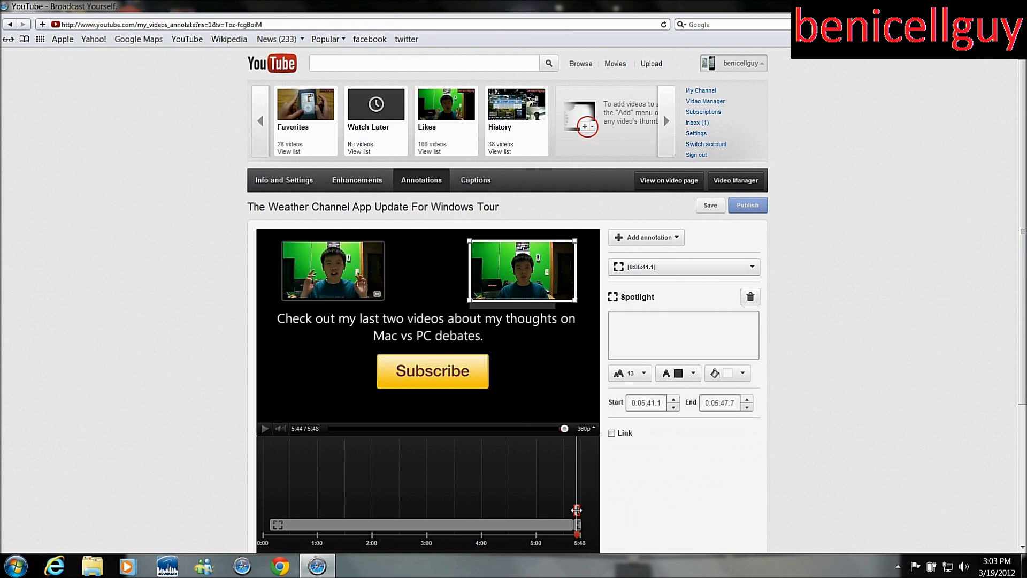
pyautogui.click(611, 433)
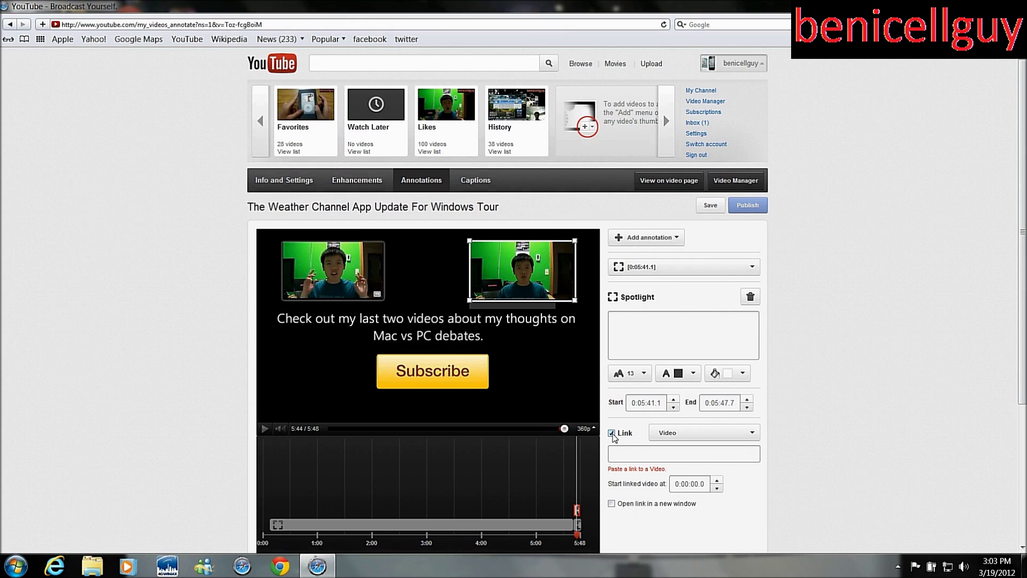